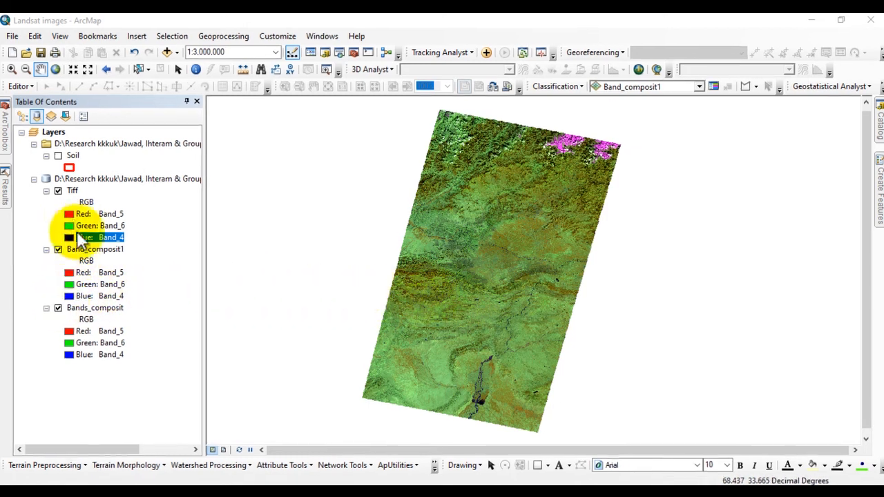
- Toggle the visibility of the Tiff, Band_composit1 and Bands_composit layers to compare the merged image with its two source scenes
{"action": "left_click", "coordinate": [58, 191]}
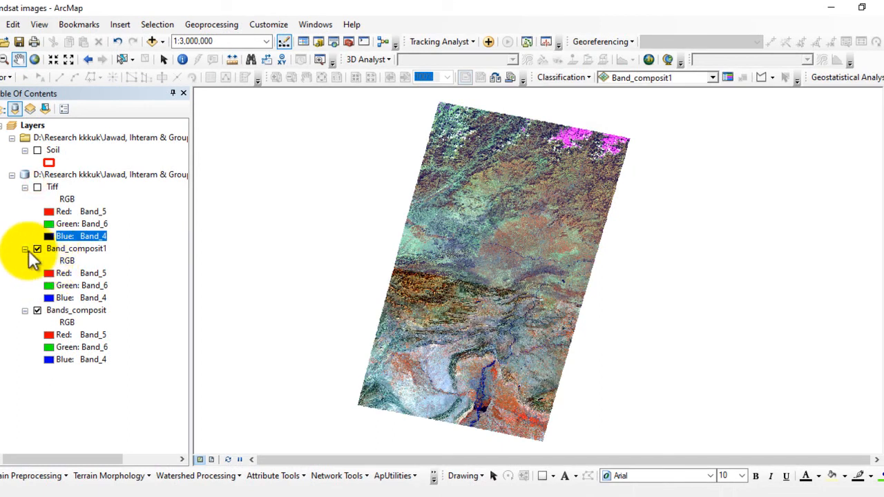
{"action": "left_click", "coordinate": [37, 248]}
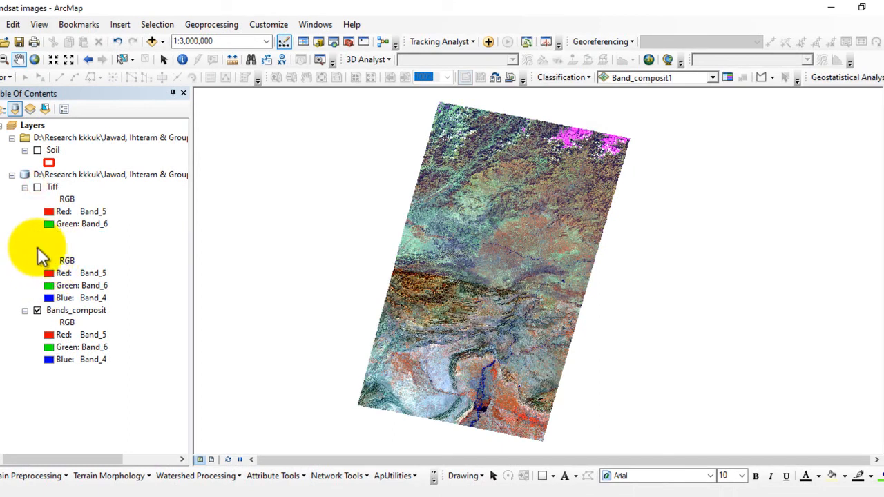
{"action": "left_click", "coordinate": [37, 310]}
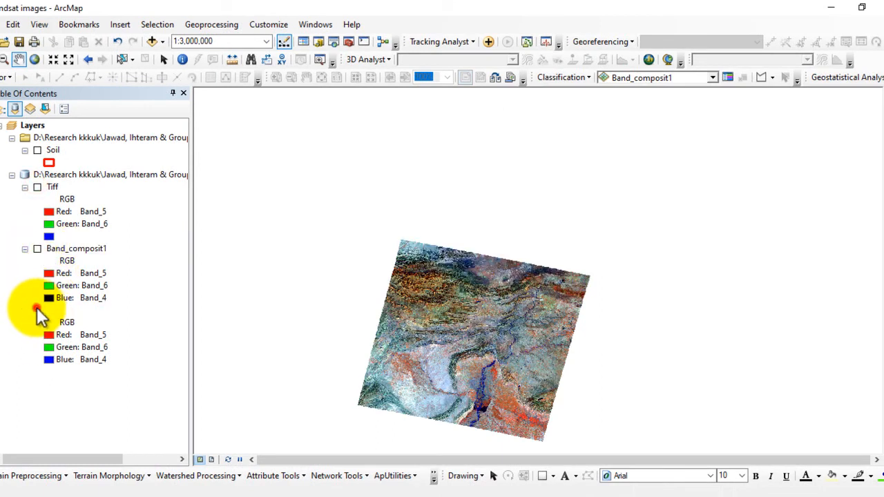
{"action": "left_click", "coordinate": [37, 310]}
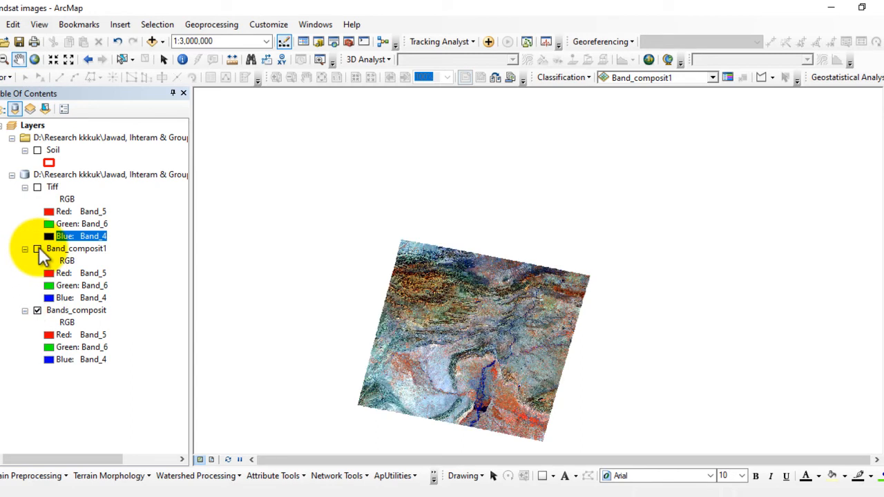
{"action": "left_click", "coordinate": [38, 249]}
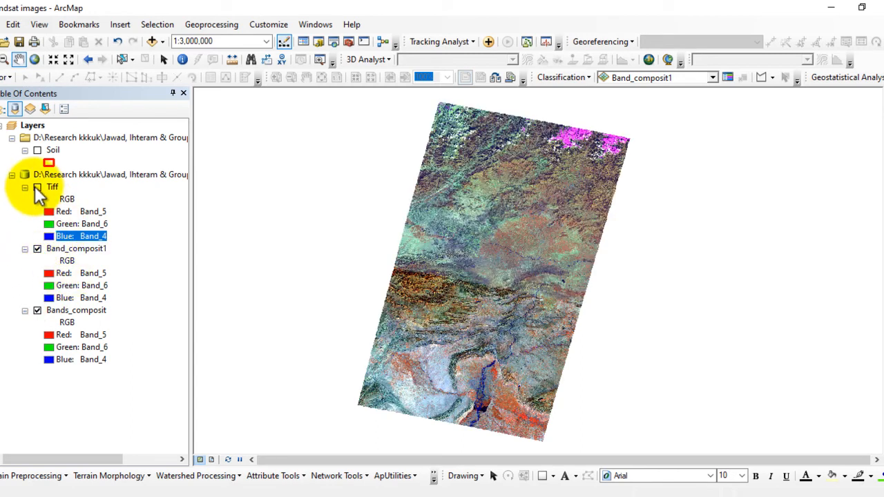
{"action": "left_click", "coordinate": [37, 188]}
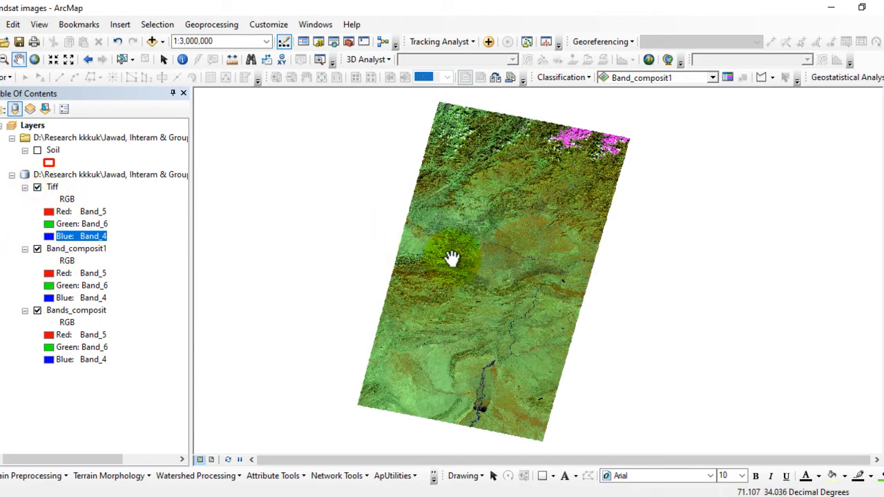
{"action": "mouse_move", "coordinate": [451, 257]}
{"action": "left_mouse_down"}
{"action": "mouse_move", "coordinate": [417, 246]}
{"action": "mouse_move", "coordinate": [479, 261]}
{"action": "mouse_move", "coordinate": [449, 254]}
{"action": "left_mouse_up"}
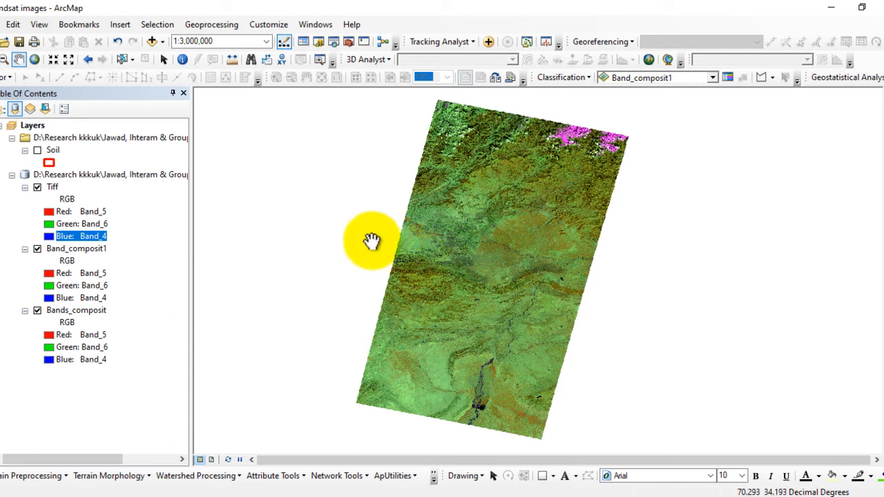
- Remove the Tiff, Band_composit1 and Bands_composit raster layers from the map
{"action": "right_click", "coordinate": [44, 185]}
{"action": "left_click", "coordinate": [85, 210]}
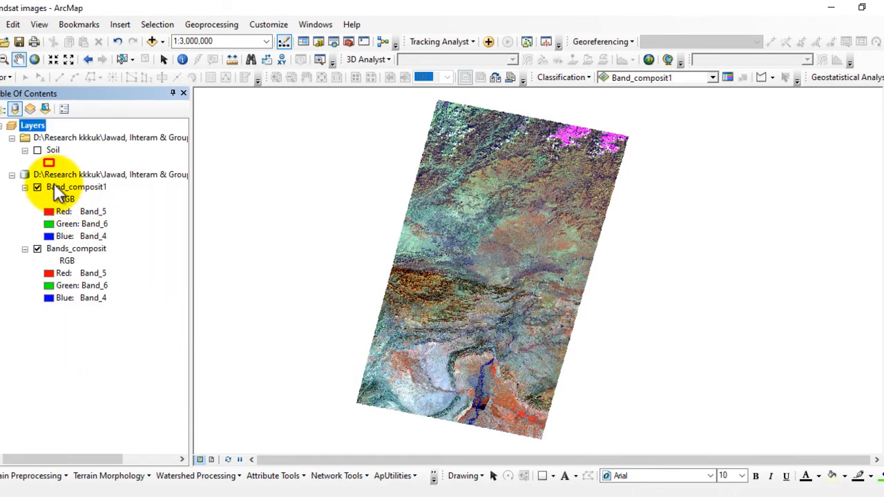
{"action": "right_click", "coordinate": [56, 186]}
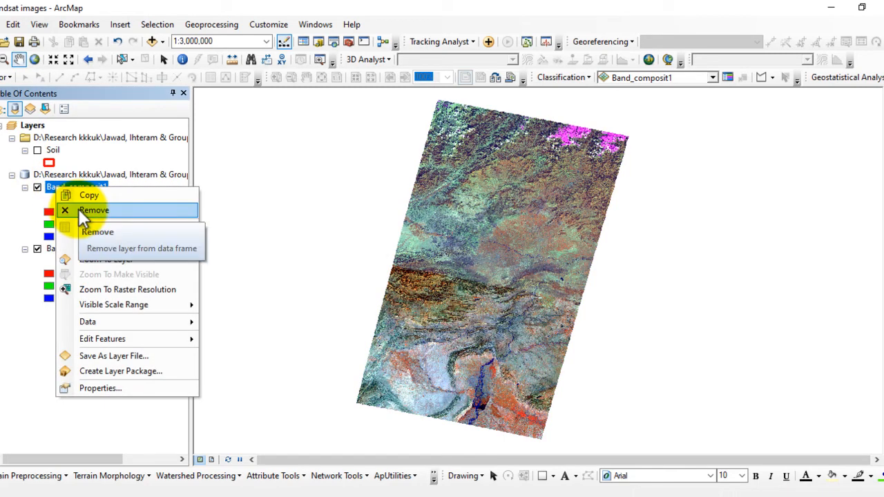
{"action": "left_click", "coordinate": [81, 211]}
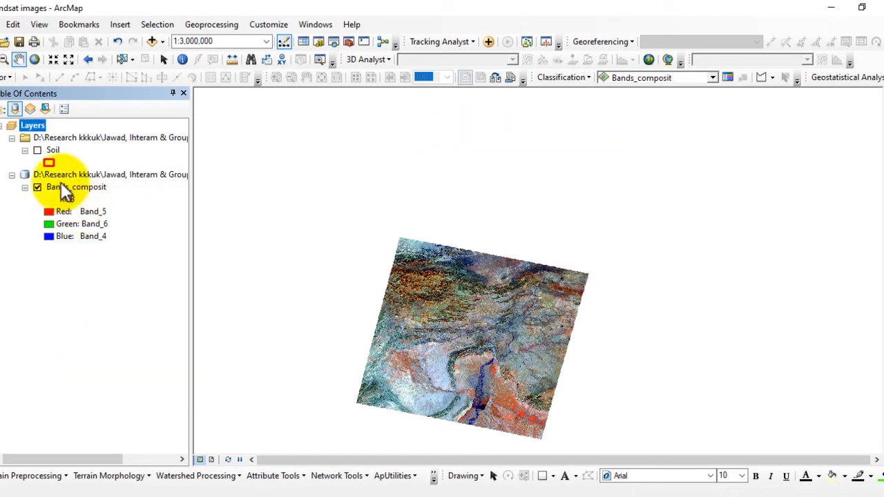
{"action": "left_click", "coordinate": [63, 191]}
{"action": "right_click", "coordinate": [64, 188]}
{"action": "left_click", "coordinate": [94, 211]}
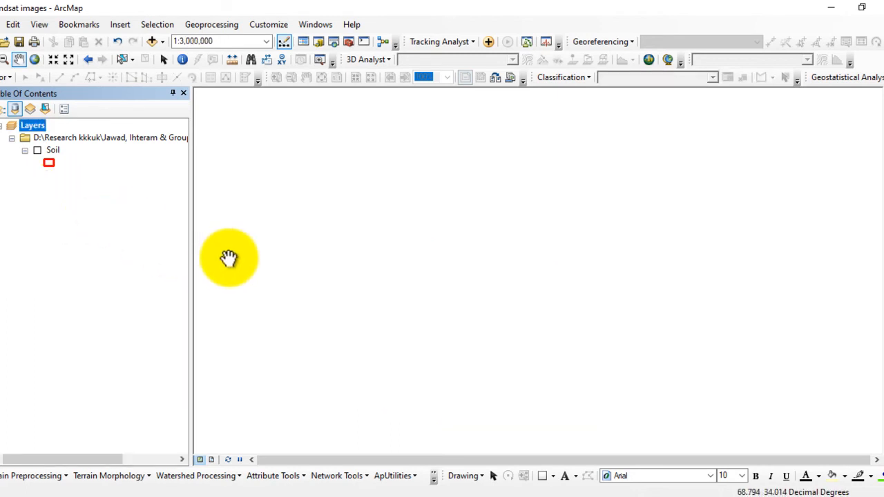
- Add the Bands_composit and Band_composit1 rasters from LULC.gdb to the map
{"action": "left_click", "coordinate": [152, 40]}
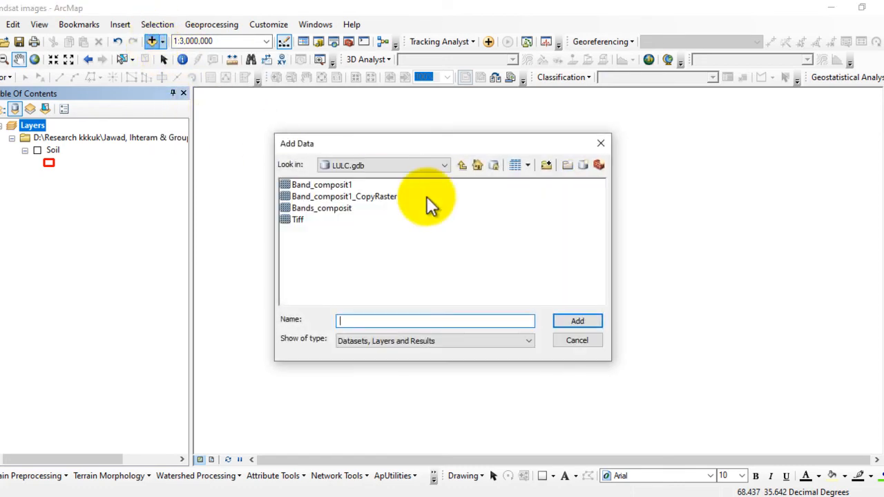
{"action": "left_click", "coordinate": [327, 206]}
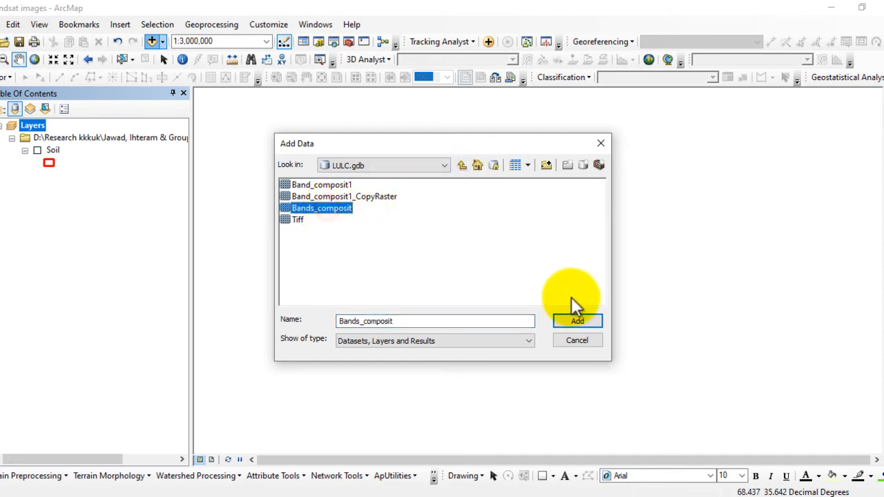
{"action": "left_click", "coordinate": [559, 318]}
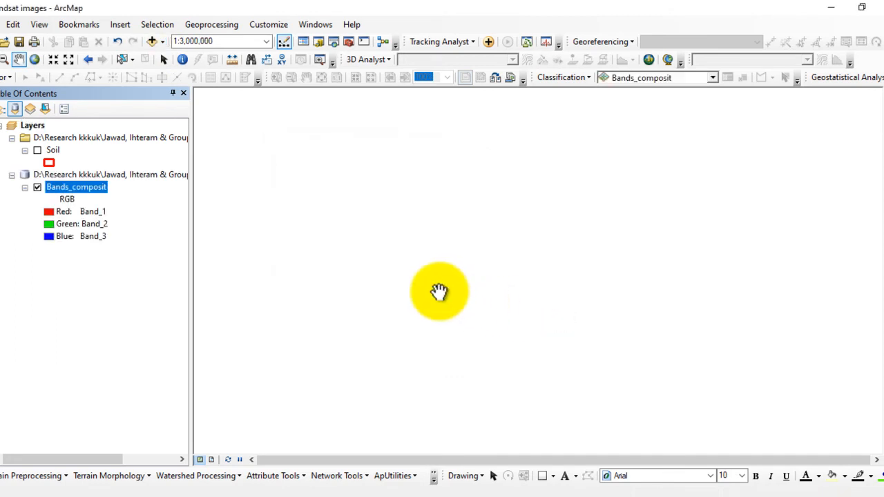
{"action": "left_click_drag", "start_coordinate": [444, 302], "coordinate": [416, 289]}
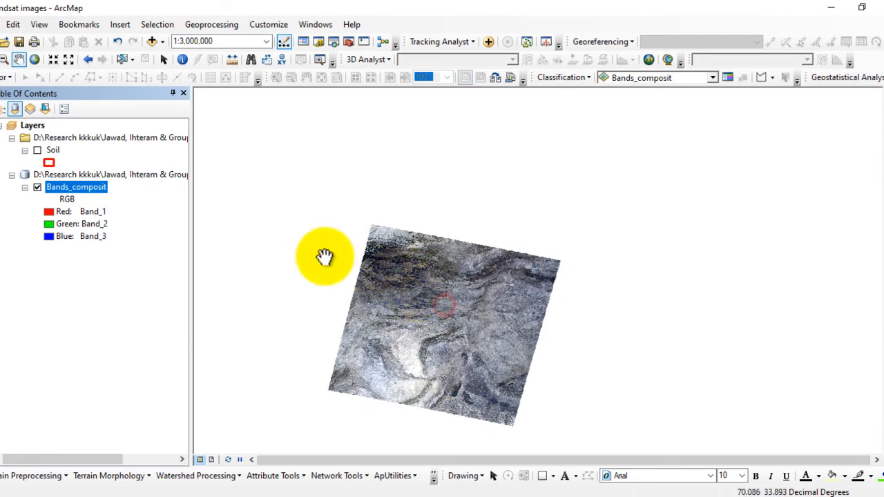
{"action": "left_click", "coordinate": [152, 40]}
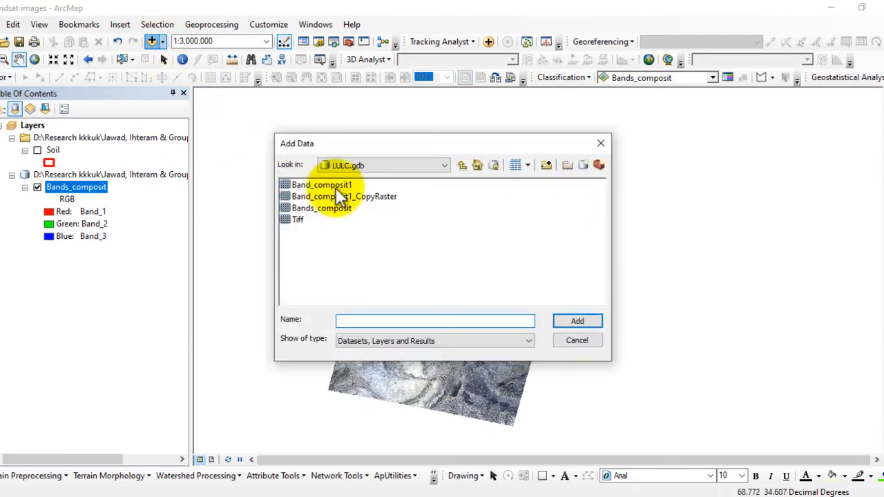
{"action": "left_click", "coordinate": [334, 186]}
{"action": "left_click", "coordinate": [590, 319]}
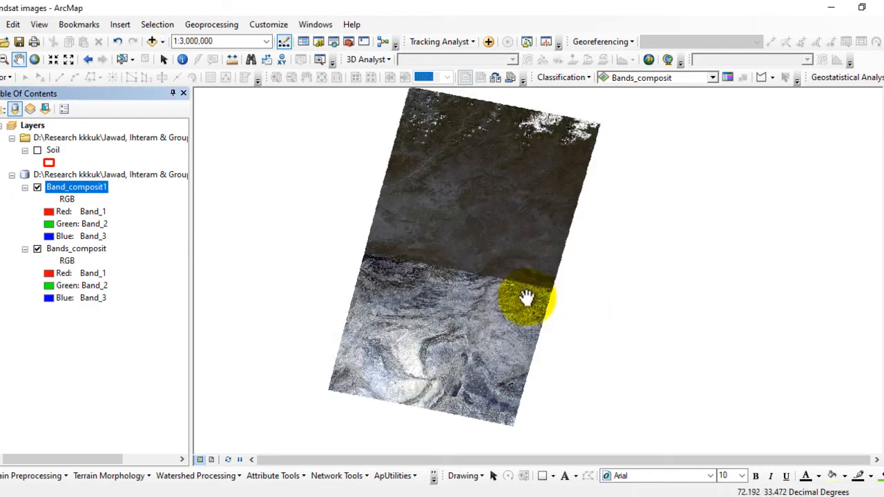
{"action": "left_click_drag", "start_coordinate": [497, 293], "coordinate": [486, 307]}
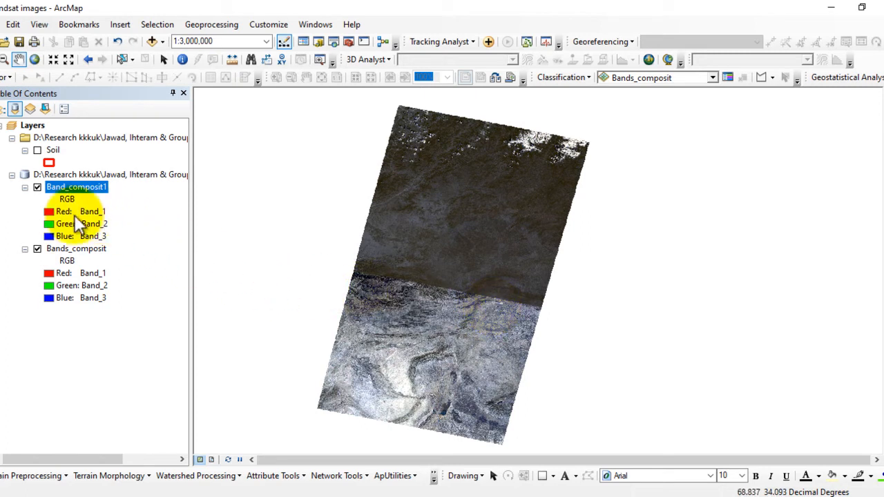
- Check the number of bands, cell size and pixel depth in the source properties of Band_composit1 and Bands_composit
{"action": "right_click", "coordinate": [70, 188]}
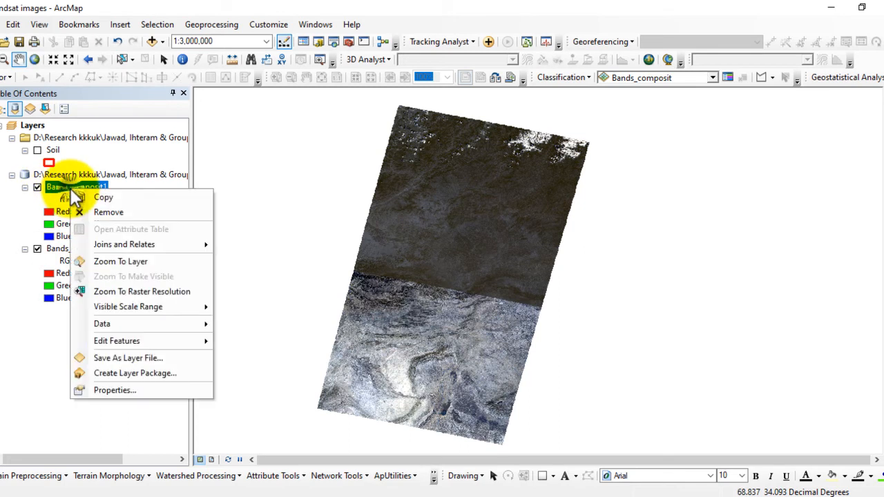
{"action": "mouse_move", "coordinate": [114, 337]}
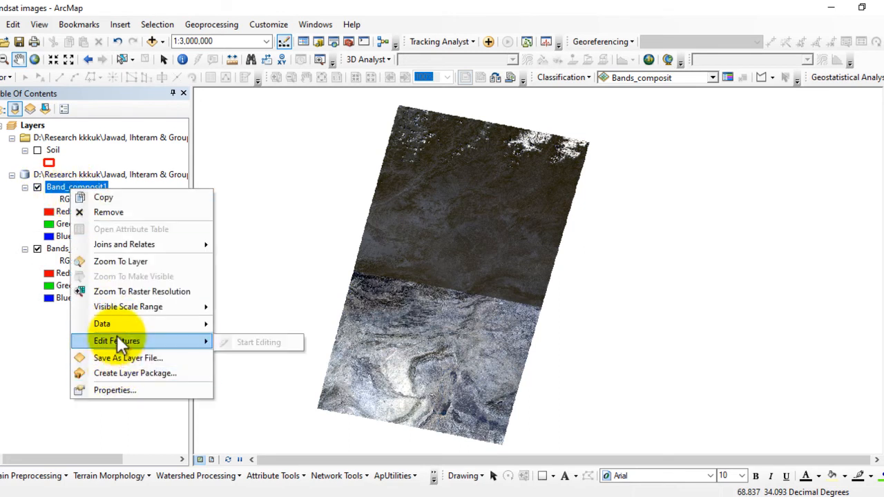
{"action": "left_click", "coordinate": [120, 387]}
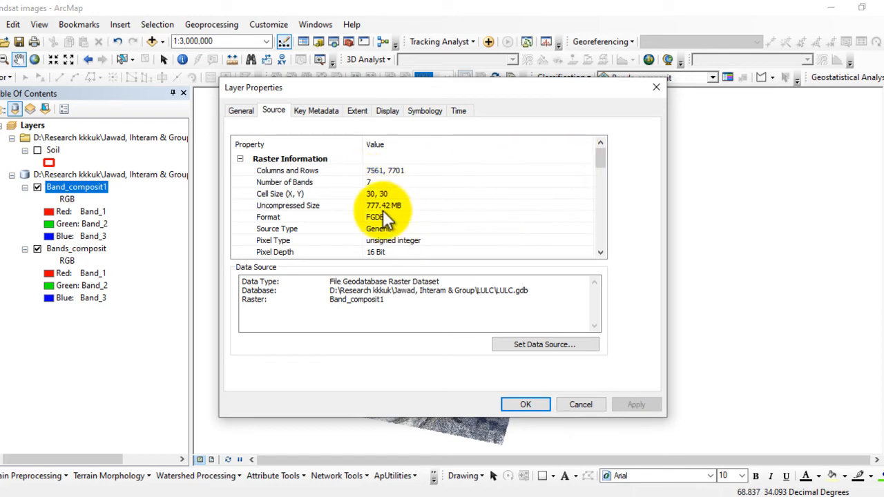
{"action": "left_click", "coordinate": [573, 404]}
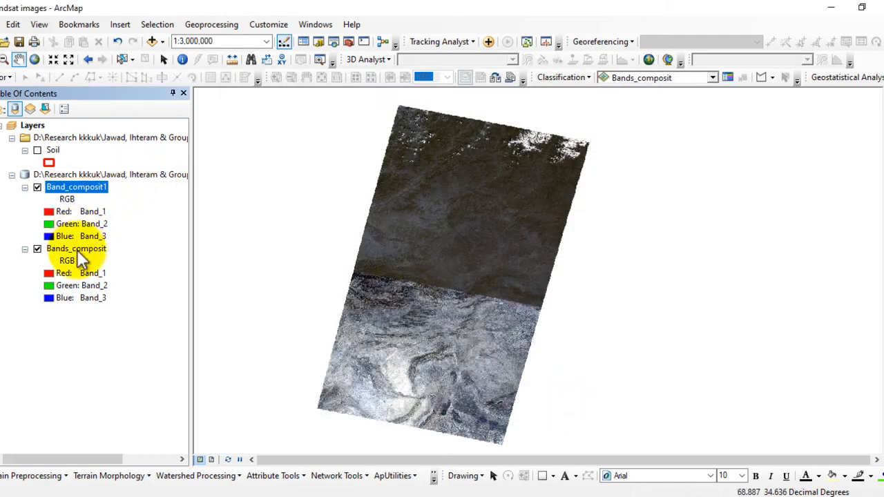
{"action": "right_click", "coordinate": [78, 248]}
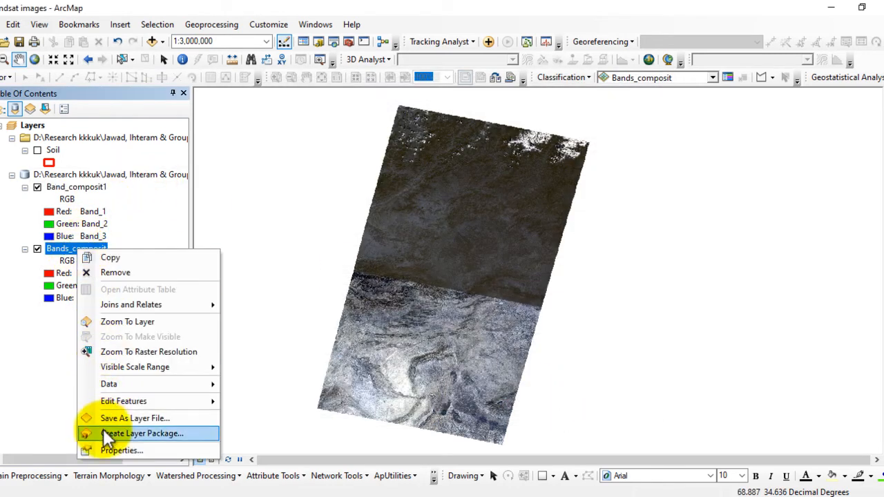
{"action": "left_click", "coordinate": [116, 450]}
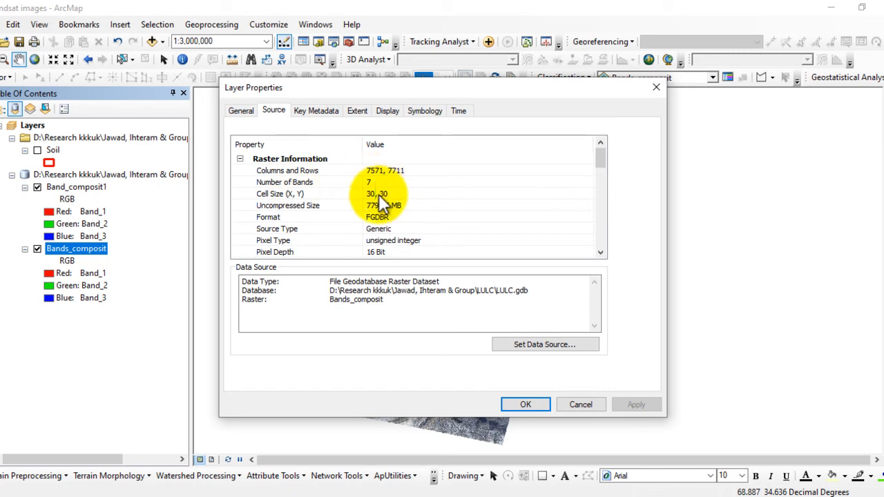
{"action": "left_click", "coordinate": [525, 402]}
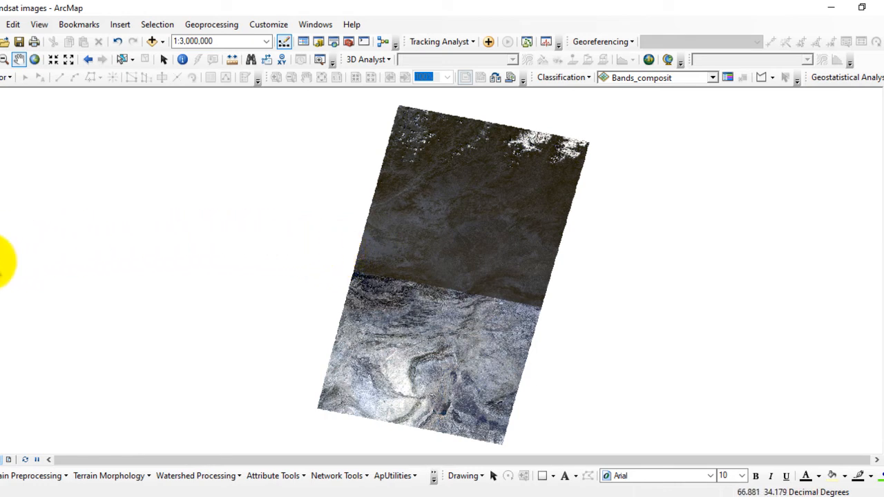
- Open the Mosaic To New Raster tool from the Raster Dataset toolset of the Data Management tools
{"action": "mouse_move", "coordinate": [5, 220]}
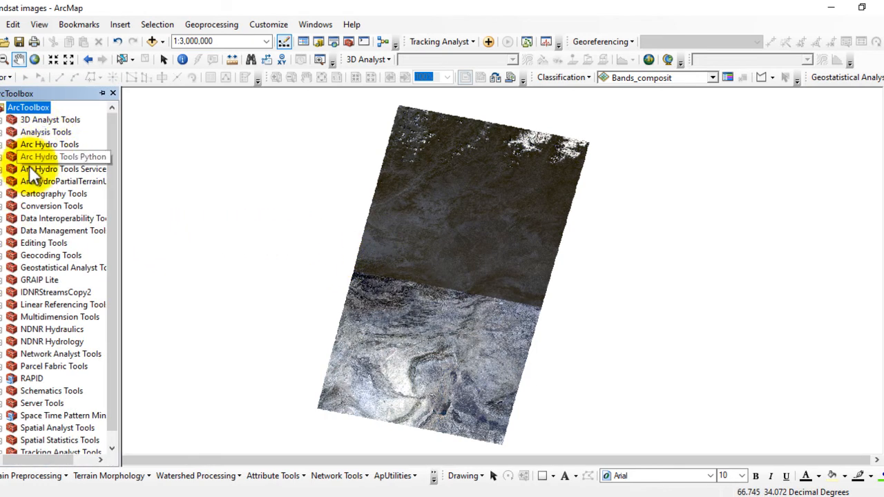
{"action": "left_click", "coordinate": [2, 232]}
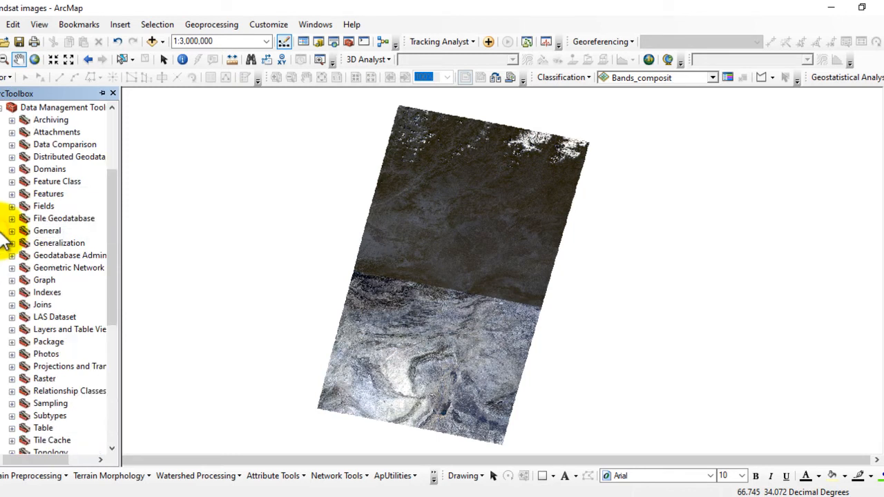
{"action": "left_click", "coordinate": [12, 378]}
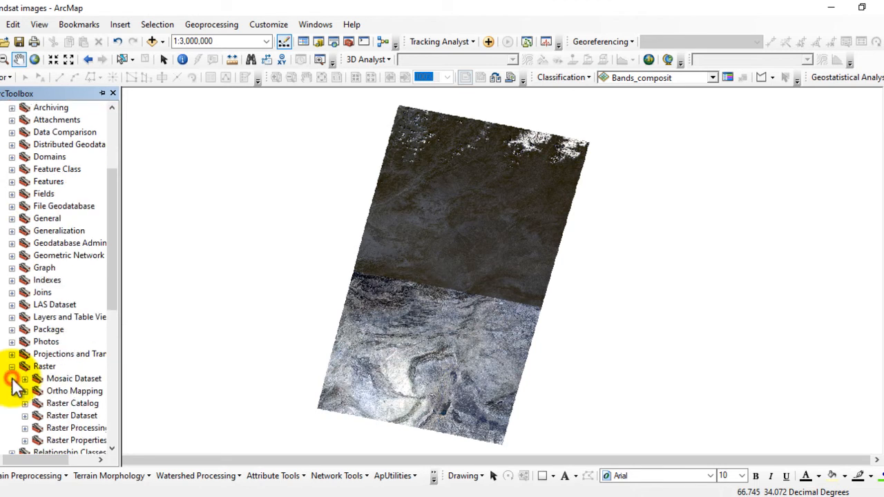
{"action": "left_click_drag", "start_coordinate": [122, 294], "coordinate": [164, 296]}
{"action": "scroll", "coordinate": [100, 302], "scroll_direction": "down", "scroll_amount": 1}
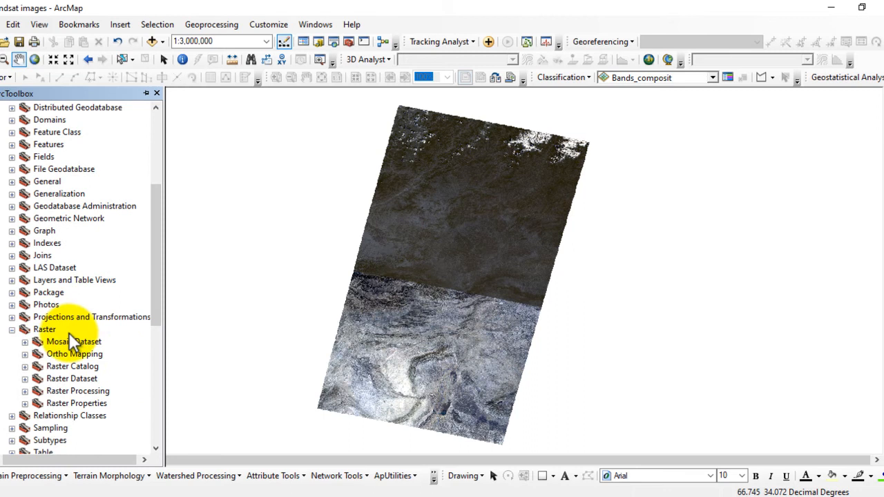
{"action": "left_click", "coordinate": [27, 390]}
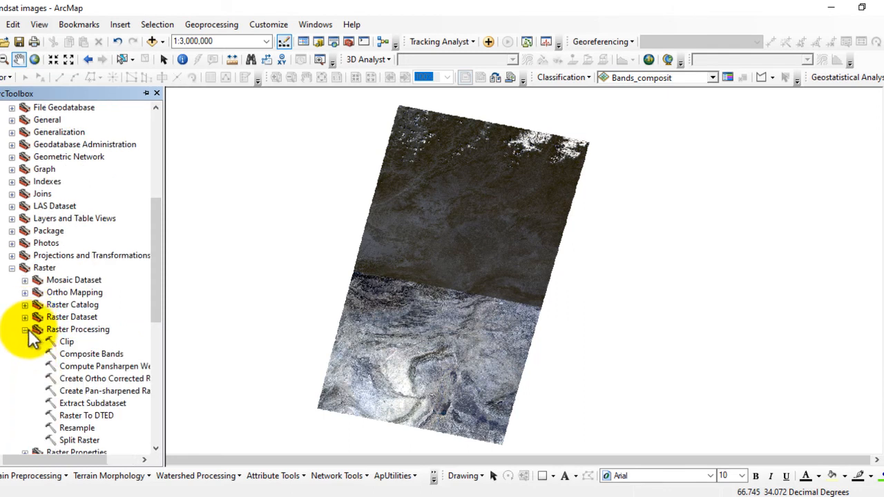
{"action": "left_click", "coordinate": [24, 329]}
{"action": "left_click", "coordinate": [25, 317]}
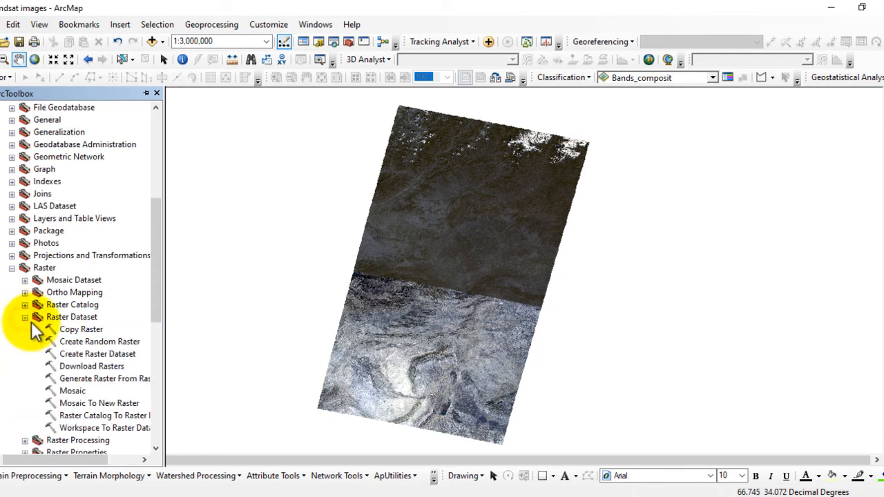
{"action": "double_click", "coordinate": [102, 404]}
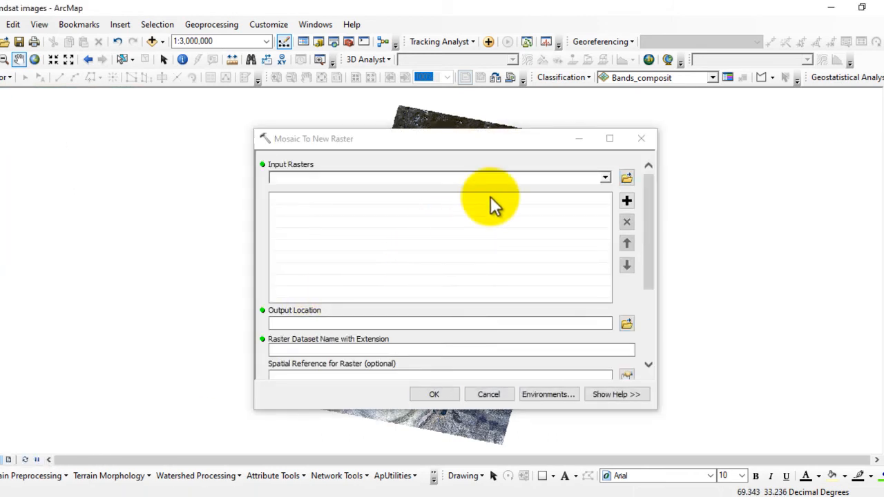
- Add the Band_composit1 and Bands_composit layers as input rasters for the new mosaic
{"action": "left_click_drag", "start_coordinate": [457, 137], "coordinate": [396, 120]}
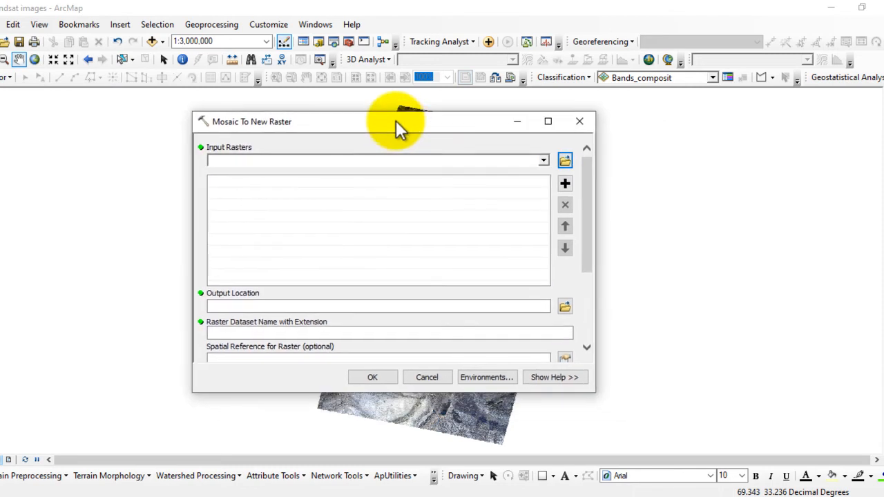
{"action": "left_click", "coordinate": [541, 159]}
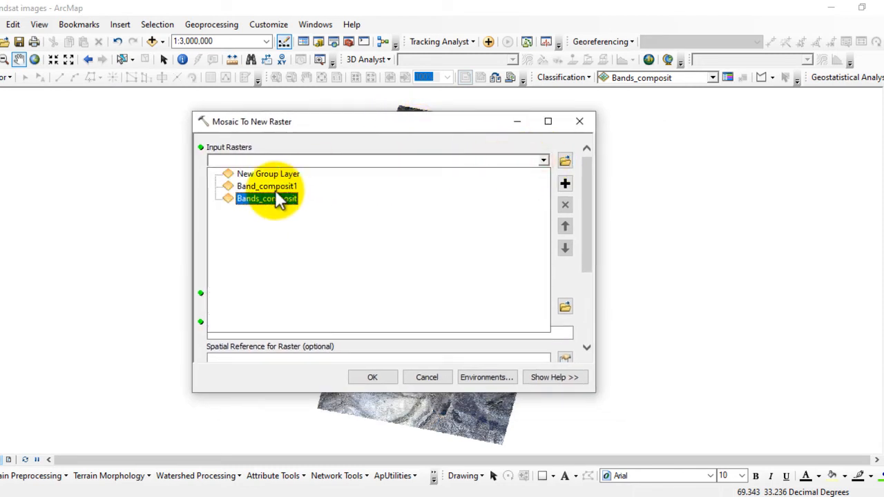
{"action": "left_click", "coordinate": [264, 185]}
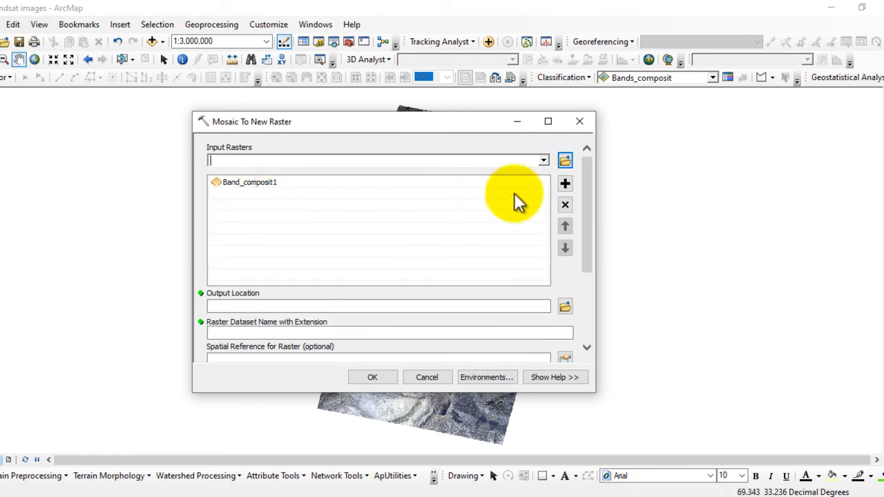
{"action": "left_click", "coordinate": [542, 159]}
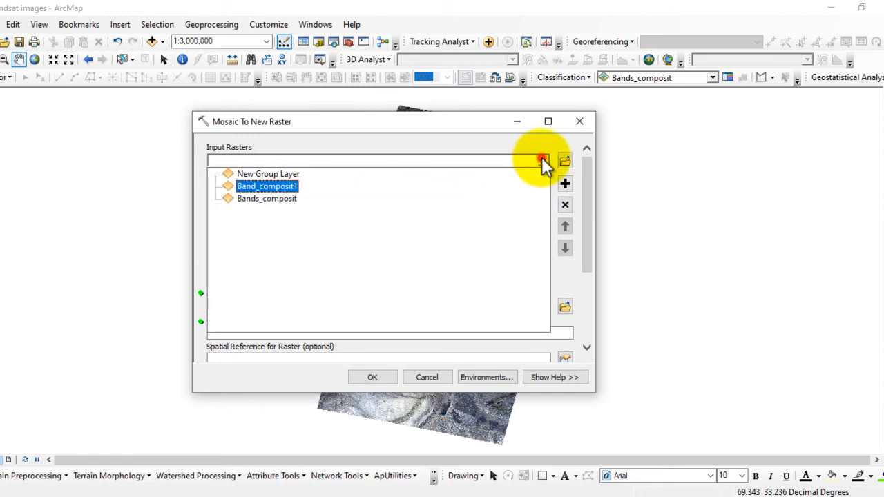
{"action": "left_click", "coordinate": [267, 195]}
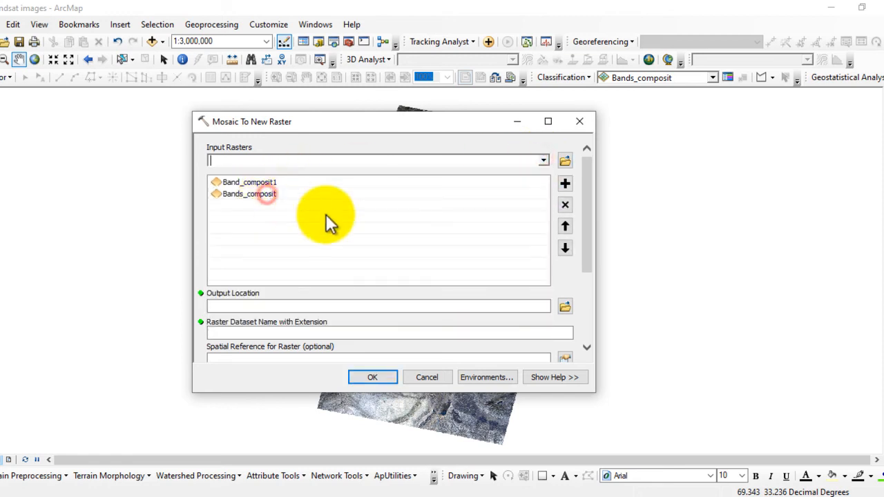
- Set the output location to LULC.gdb in the LULC folder and name the raster dataset Mosaic_Tiff
{"action": "left_click", "coordinate": [566, 308]}
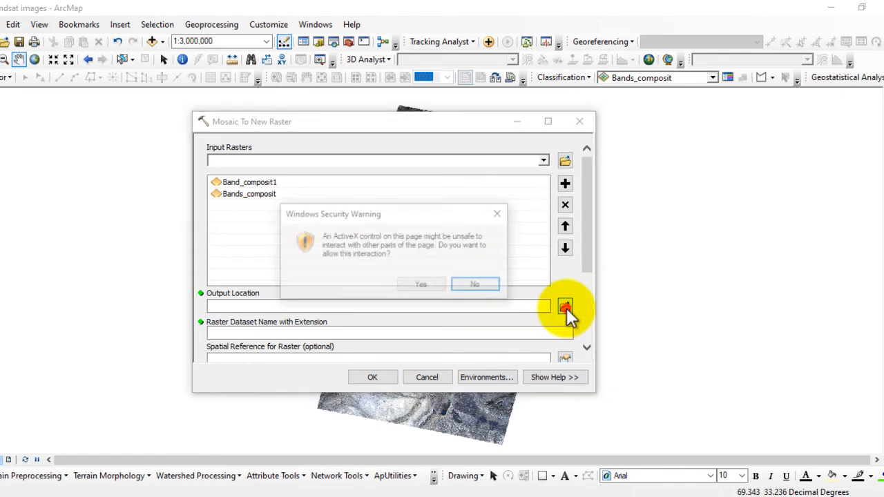
{"action": "left_click", "coordinate": [422, 285]}
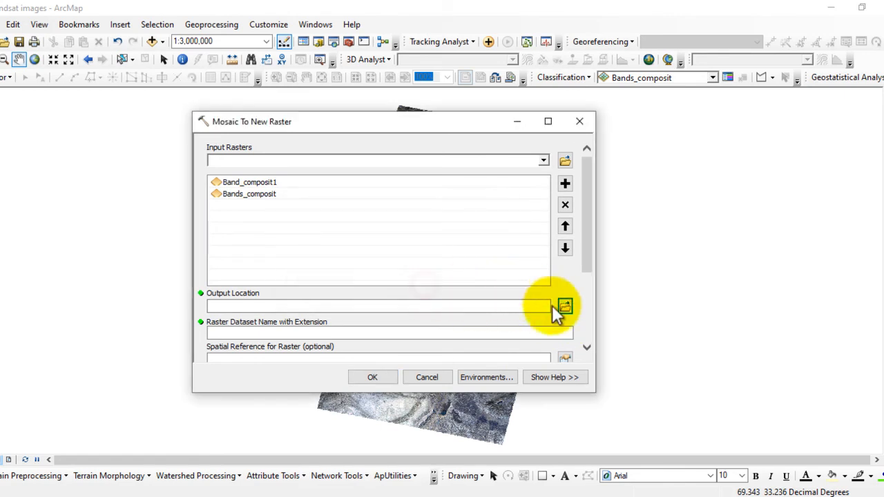
{"action": "left_click", "coordinate": [566, 306]}
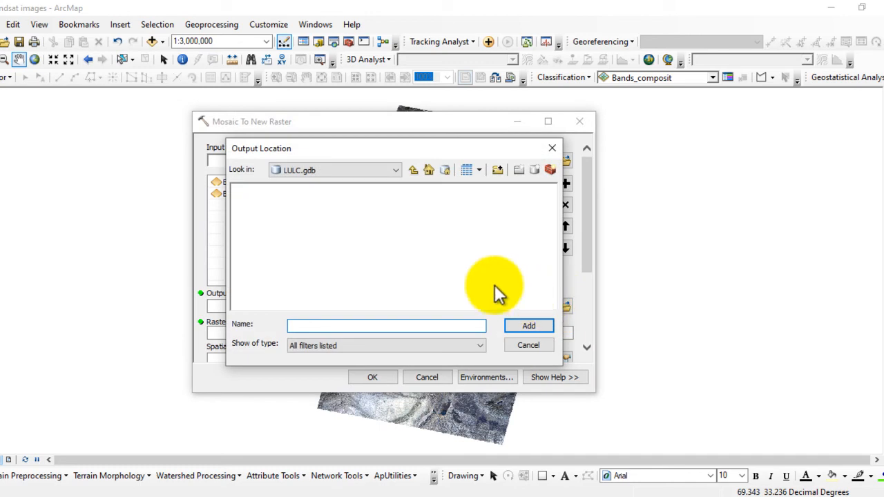
{"action": "left_click", "coordinate": [412, 171]}
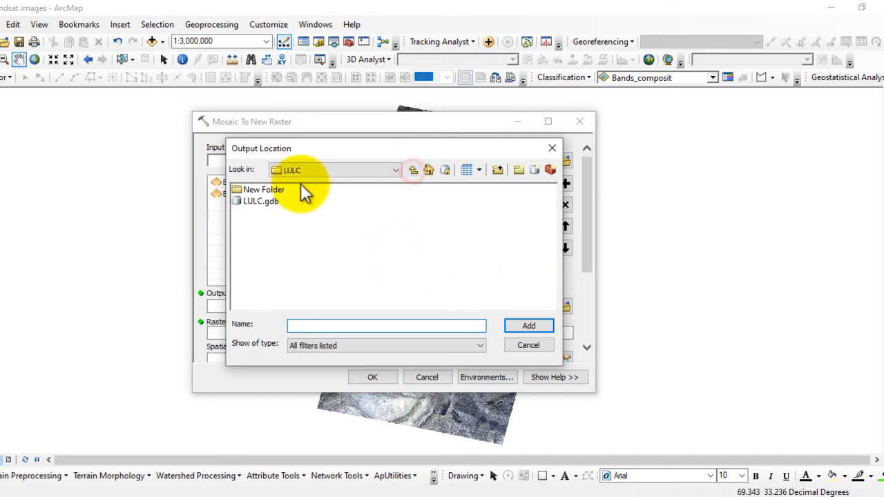
{"action": "left_click", "coordinate": [258, 204]}
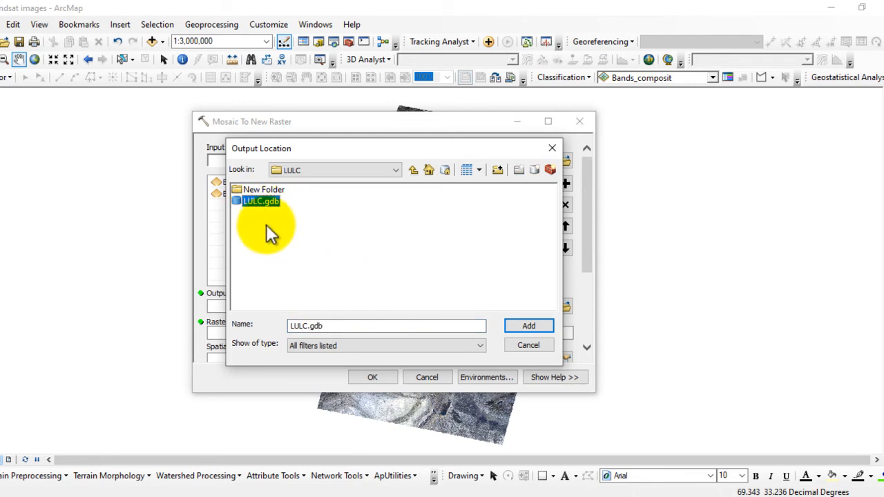
{"action": "left_click", "coordinate": [528, 326]}
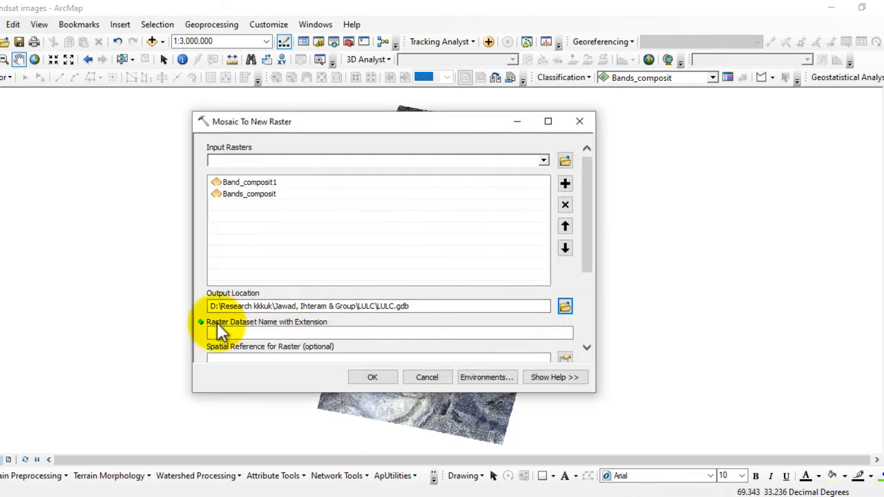
{"action": "left_click", "coordinate": [276, 333]}
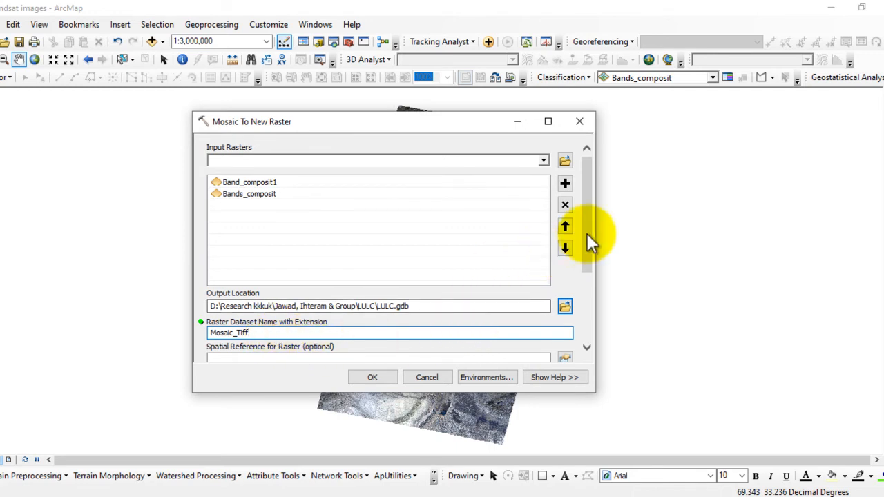
- Check the pixel depth in Band_composit1's source properties and set the mosaic's pixel type to 16_BIT_UNSIGNED
{"action": "left_click_drag", "start_coordinate": [586, 233], "coordinate": [584, 283]}
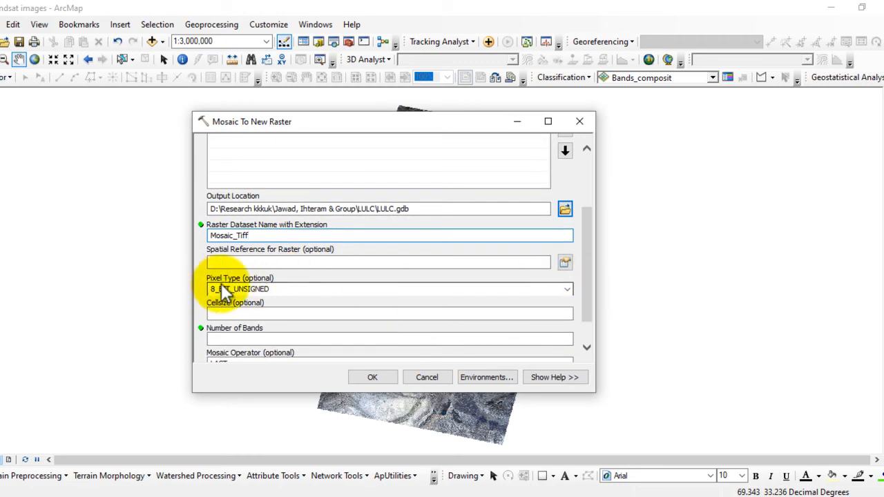
{"action": "left_click", "coordinate": [1, 222]}
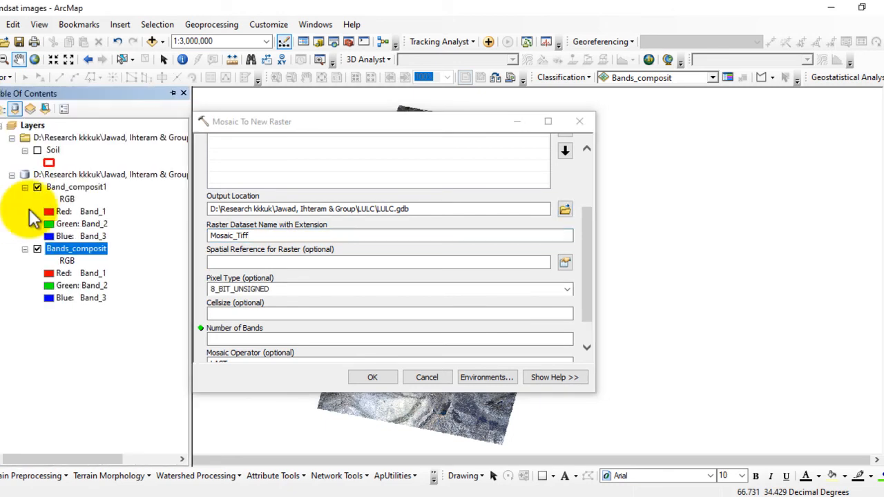
{"action": "right_click", "coordinate": [66, 192]}
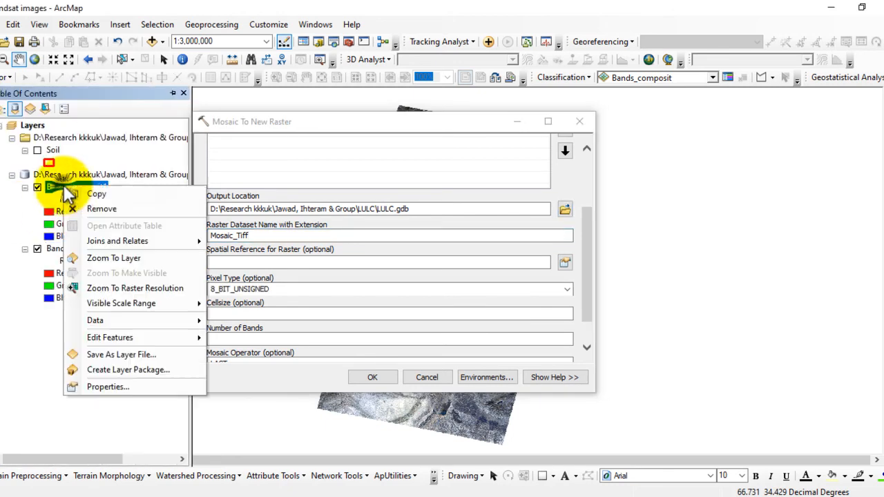
{"action": "left_click", "coordinate": [102, 387]}
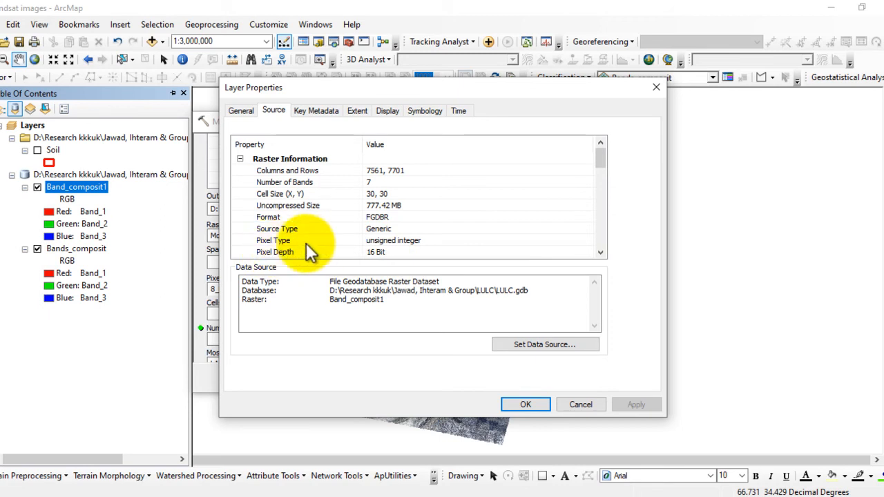
{"action": "left_click", "coordinate": [656, 89]}
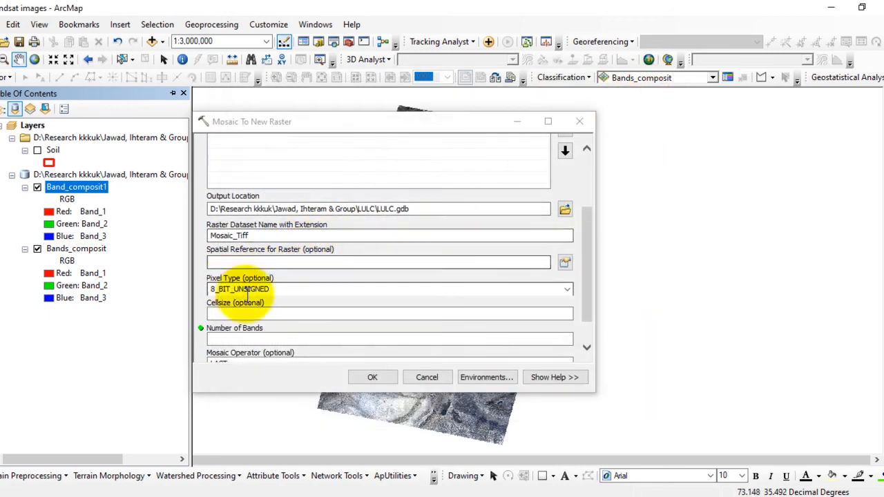
{"action": "left_click", "coordinate": [566, 291]}
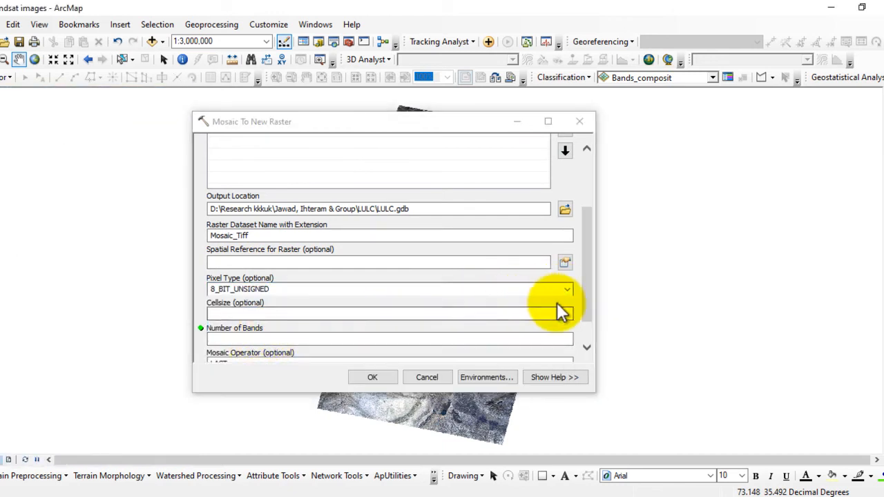
{"action": "left_click", "coordinate": [567, 288]}
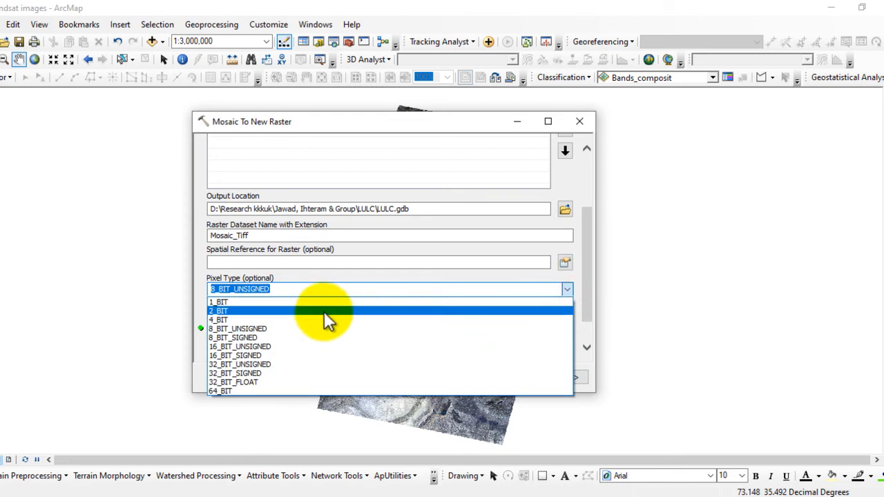
{"action": "left_click", "coordinate": [235, 348]}
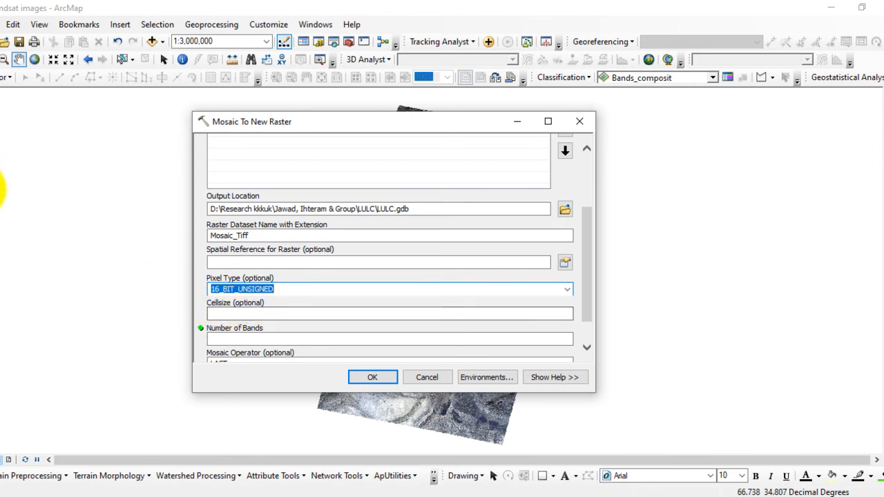
- Check the cell size in Band_composit1's source properties and set the mosaic's cell size to 30
{"action": "left_click", "coordinate": [1, 186]}
{"action": "right_click", "coordinate": [74, 188]}
{"action": "left_click", "coordinate": [110, 387]}
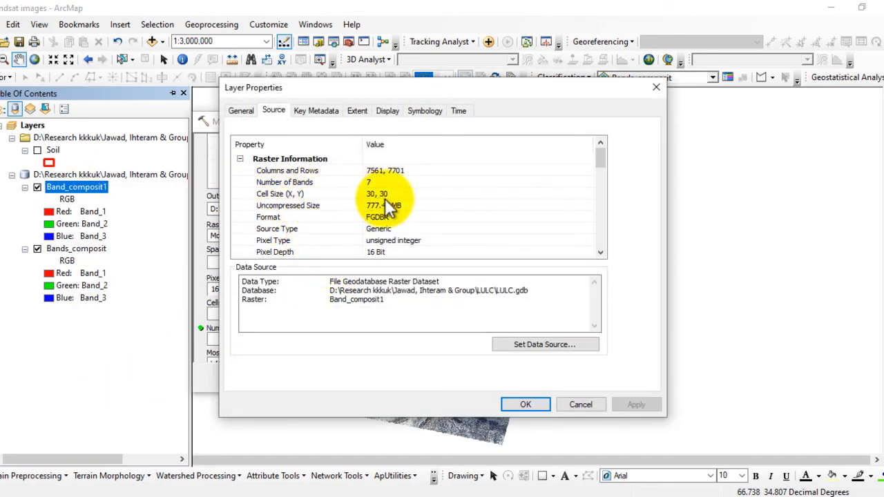
{"action": "left_click", "coordinate": [528, 405]}
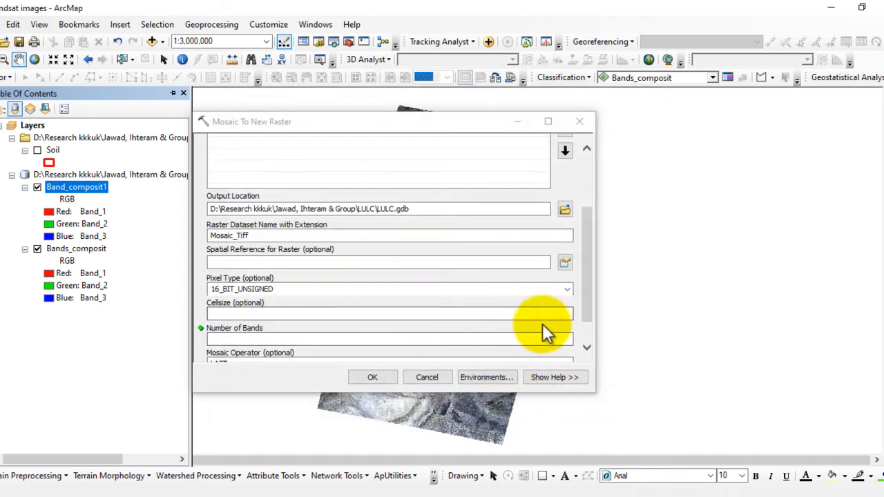
{"action": "left_click", "coordinate": [567, 313]}
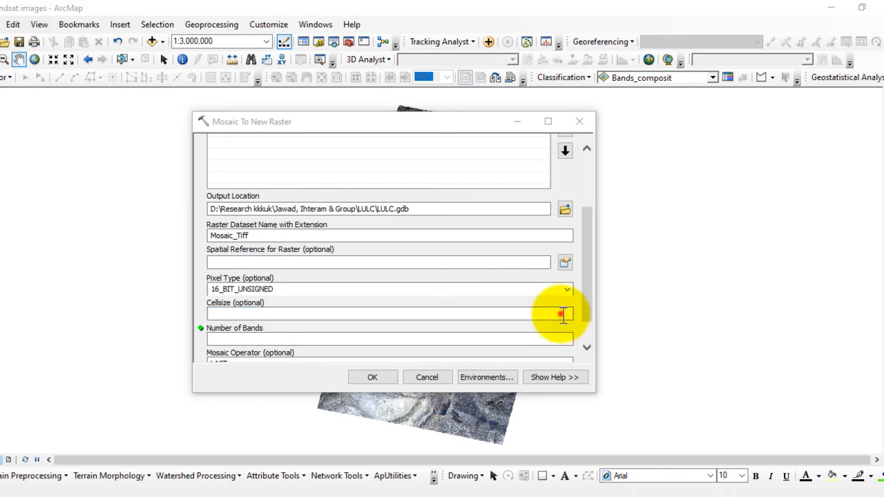
{"action": "left_click", "coordinate": [564, 313]}
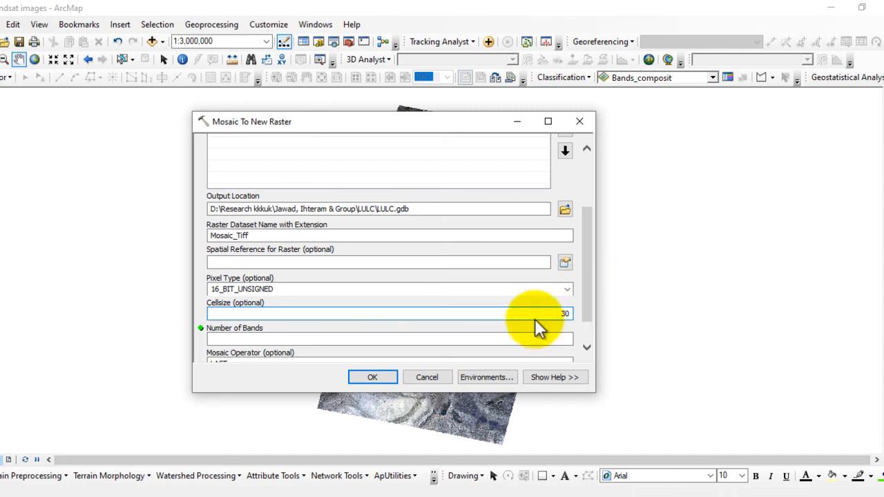
- Set the number of bands to 7 and run Mosaic To New Raster
{"action": "left_click", "coordinate": [571, 337]}
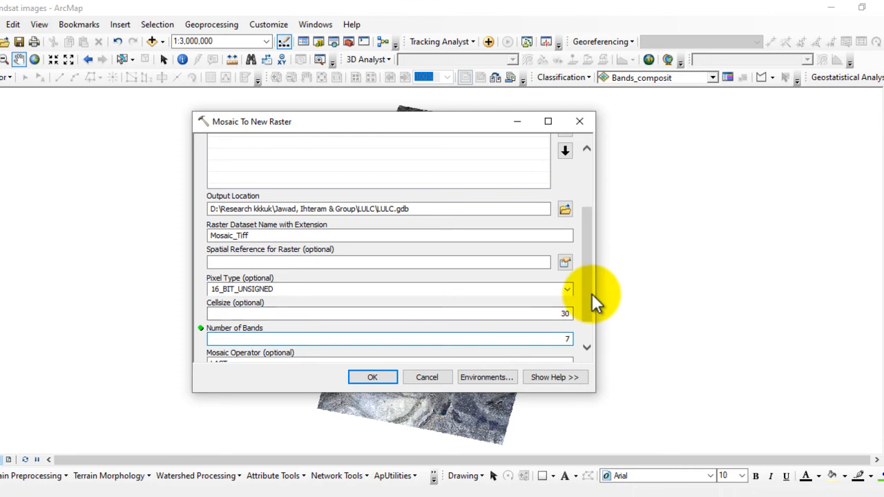
{"action": "left_click_drag", "start_coordinate": [586, 294], "coordinate": [585, 333]}
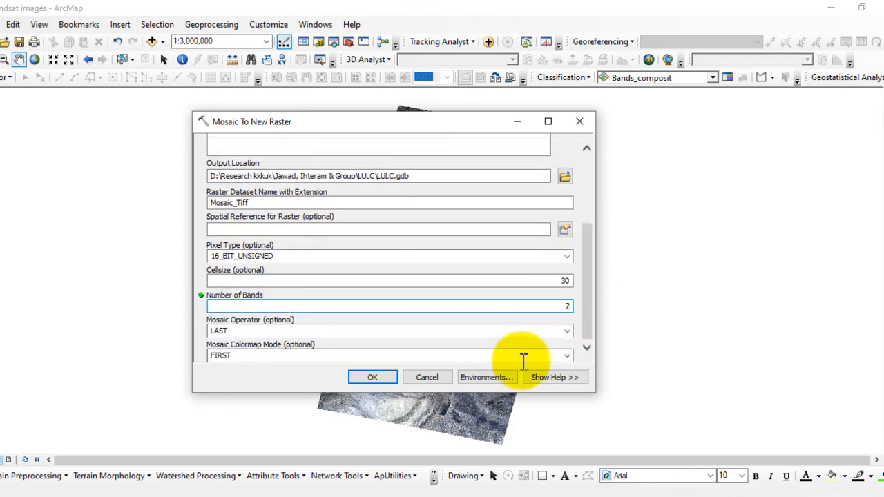
{"action": "left_click", "coordinate": [372, 376]}
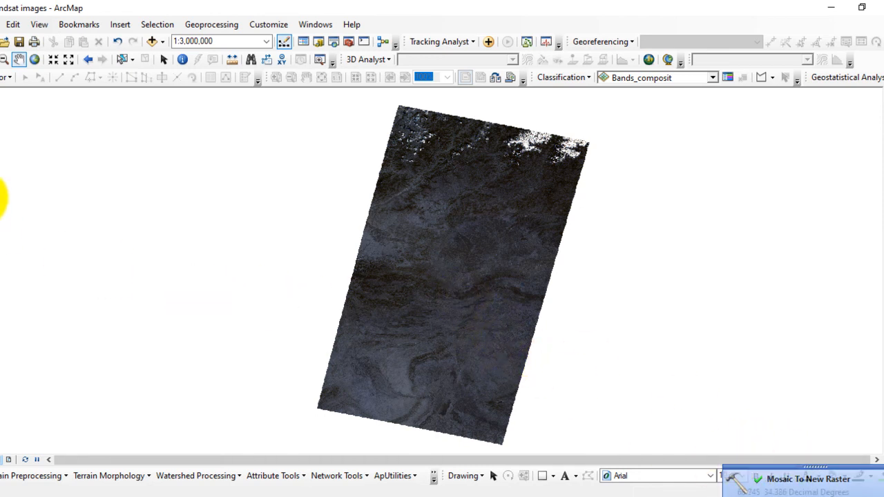
- Open the Mosaic tool from the Raster Dataset toolset and add Mosaic_Tiff as its input raster
{"action": "mouse_move", "coordinate": [1, 200]}
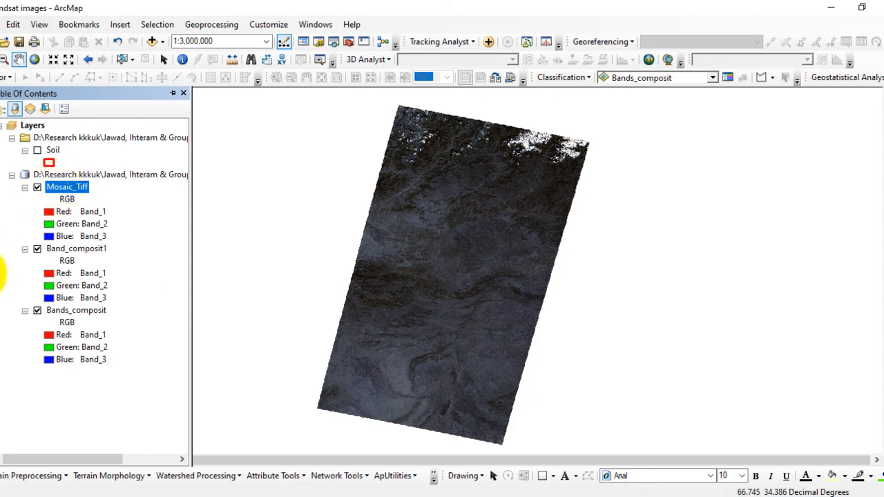
{"action": "mouse_move", "coordinate": [3, 266]}
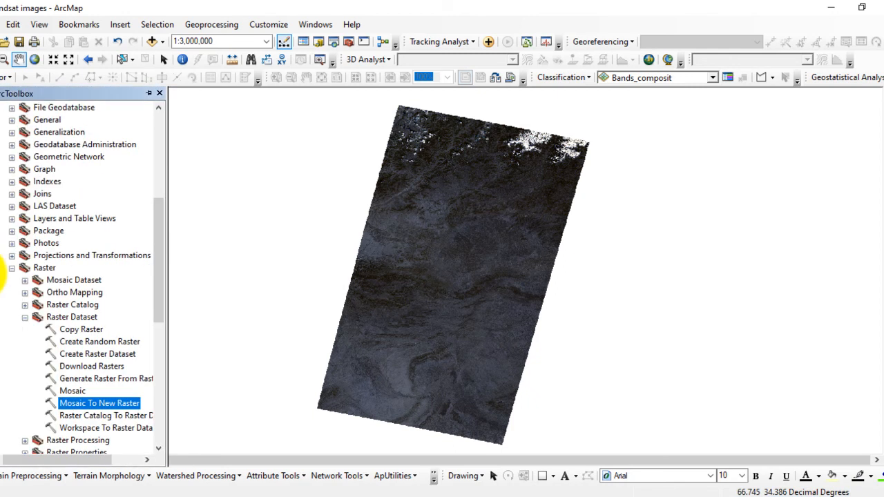
{"action": "double_click", "coordinate": [69, 390]}
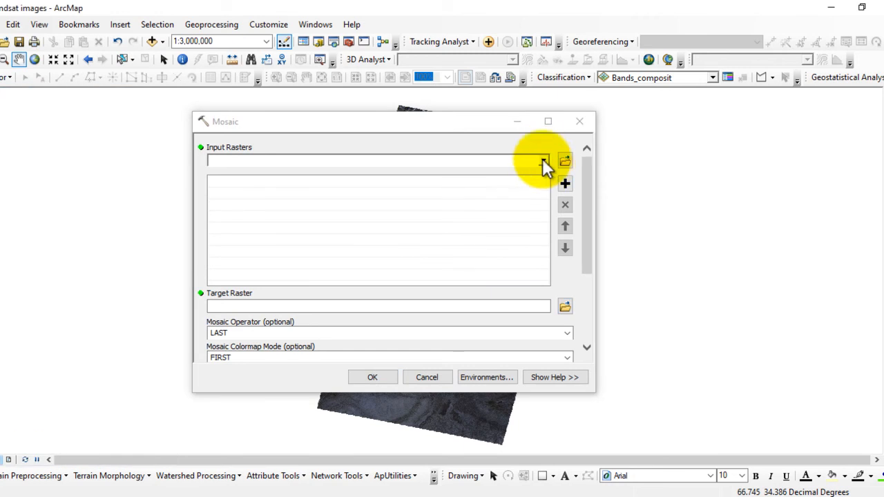
{"action": "left_click", "coordinate": [543, 160]}
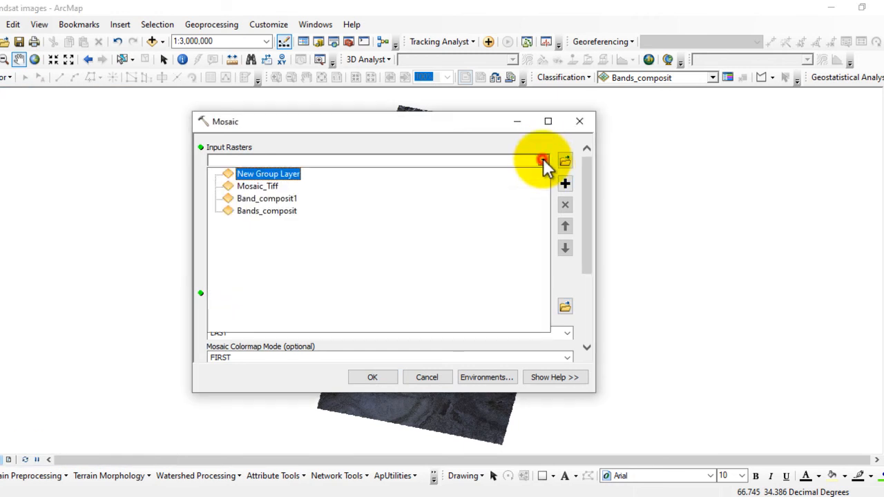
{"action": "left_click", "coordinate": [257, 187]}
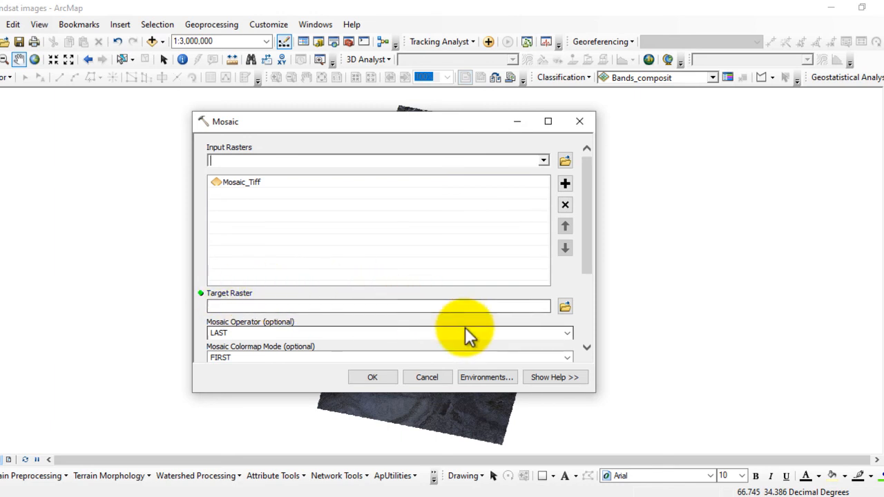
- Set Mosaic_Tiff in LULC.gdb as the target raster, keep the remaining default options, and run the Mosaic tool
{"action": "left_click", "coordinate": [565, 307]}
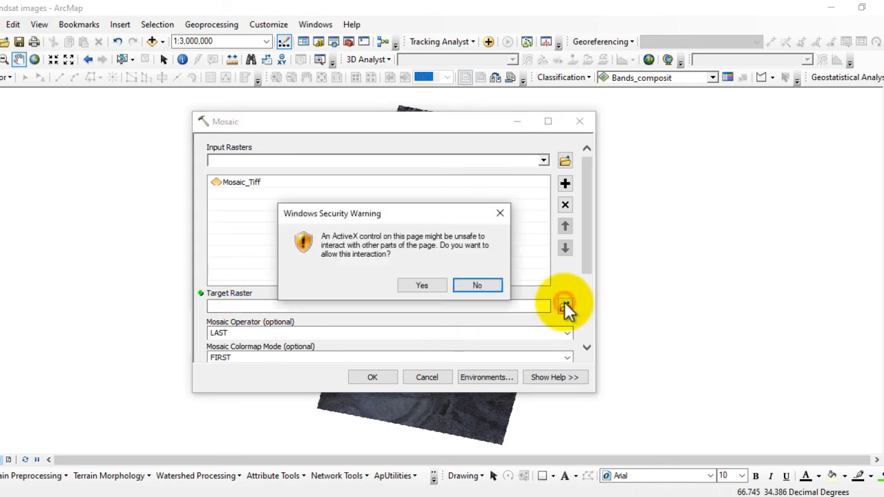
{"action": "left_click", "coordinate": [423, 285]}
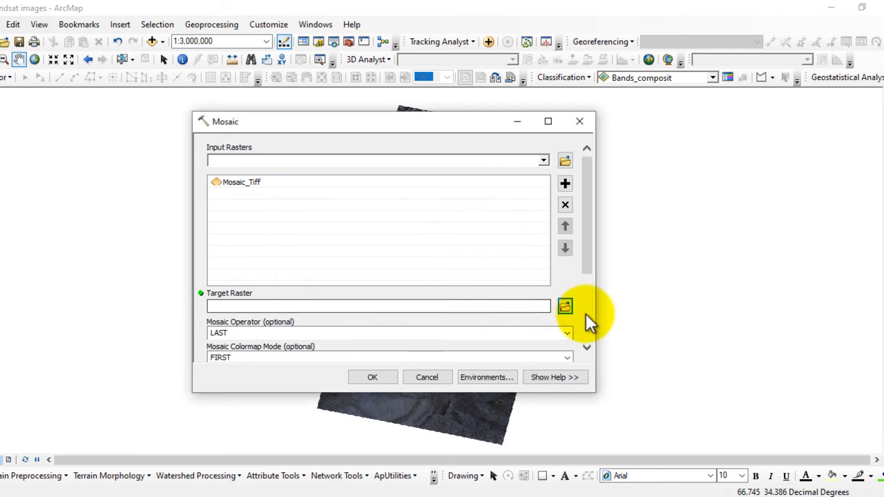
{"action": "left_click", "coordinate": [565, 306]}
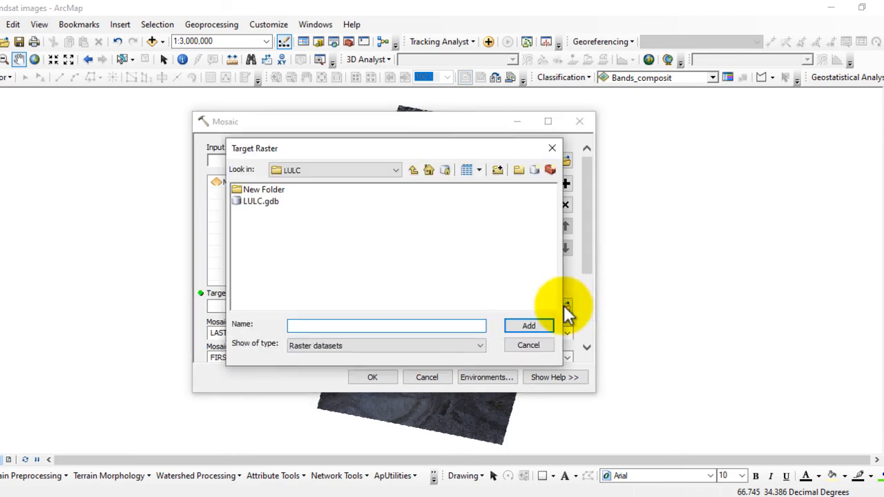
{"action": "double_click", "coordinate": [267, 202]}
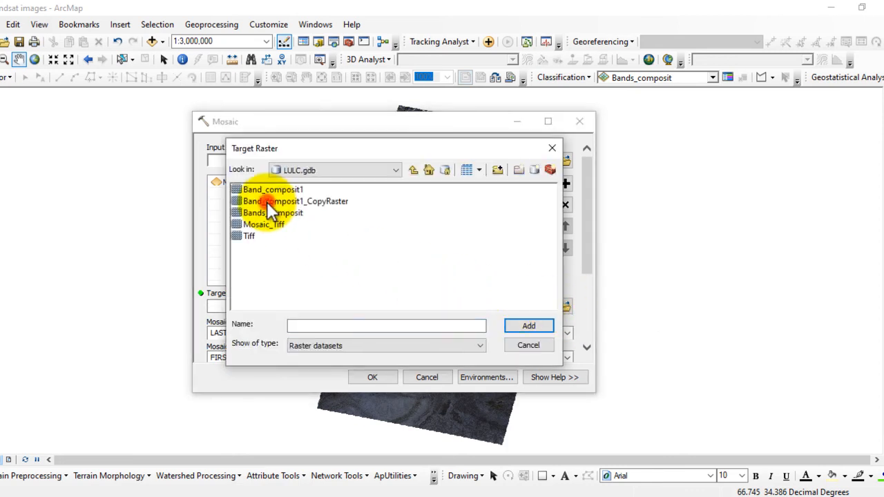
{"action": "left_click", "coordinate": [269, 224]}
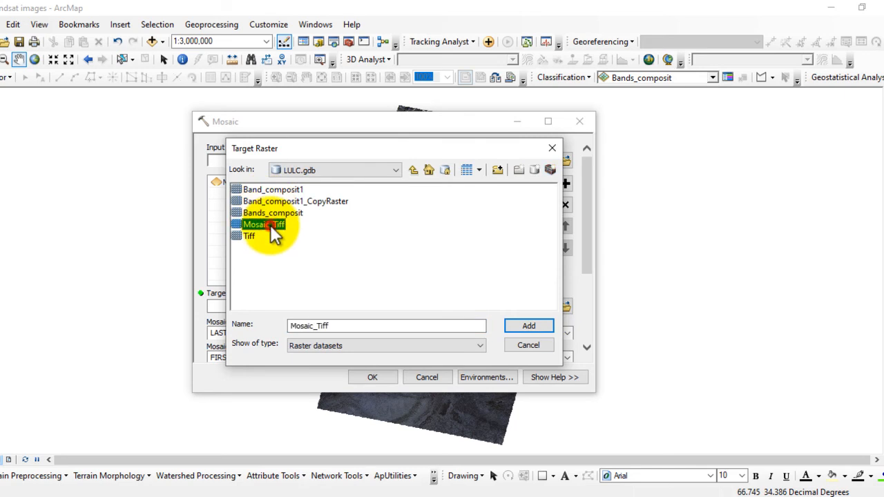
{"action": "left_click", "coordinate": [528, 326]}
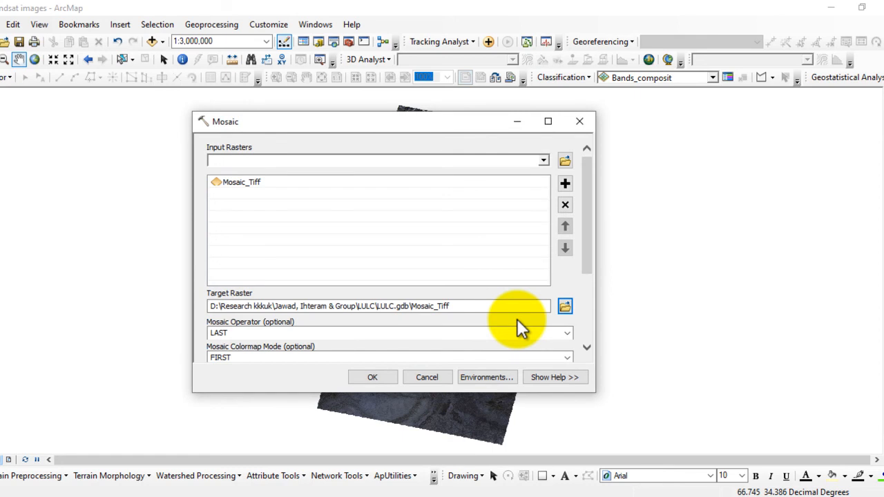
{"action": "left_click_drag", "start_coordinate": [591, 255], "coordinate": [589, 332]}
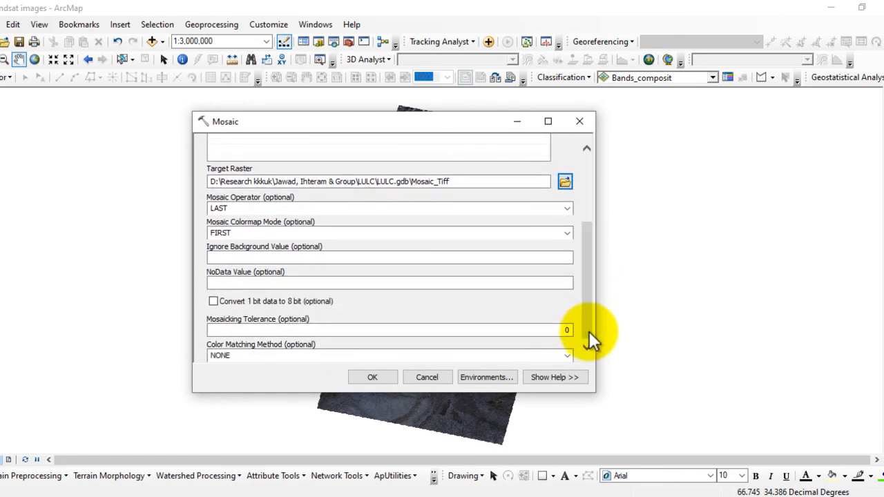
{"action": "left_click", "coordinate": [372, 378]}
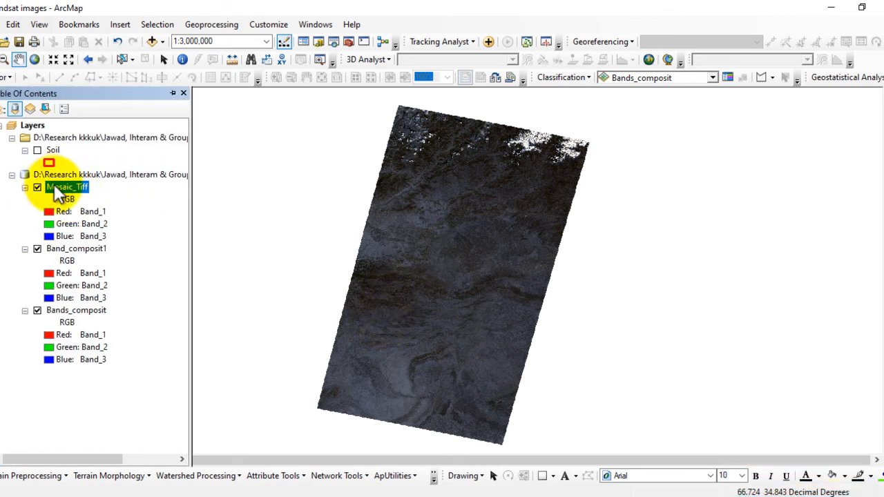
- Check Mosaic_Tiff's available bands and review its raster information in the layer's source properties
{"action": "left_click", "coordinate": [49, 212]}
{"action": "left_click", "coordinate": [50, 213]}
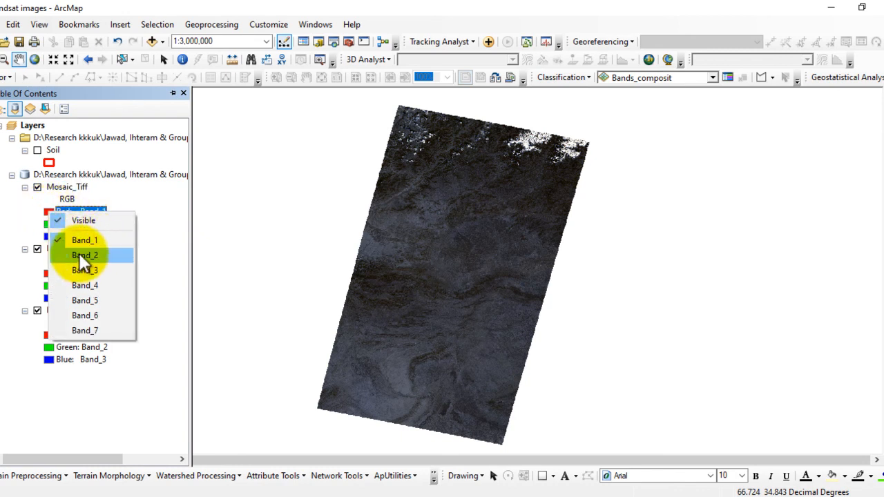
{"action": "left_click", "coordinate": [159, 265]}
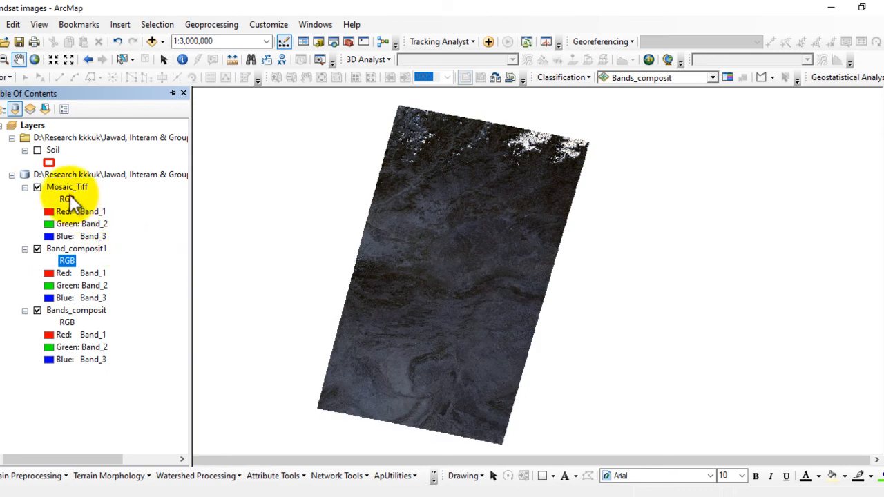
{"action": "right_click", "coordinate": [63, 188]}
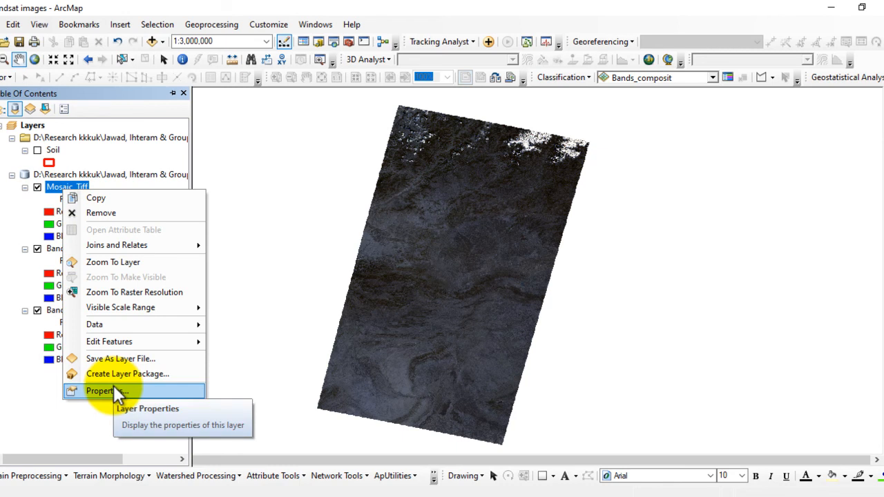
{"action": "left_click", "coordinate": [113, 388]}
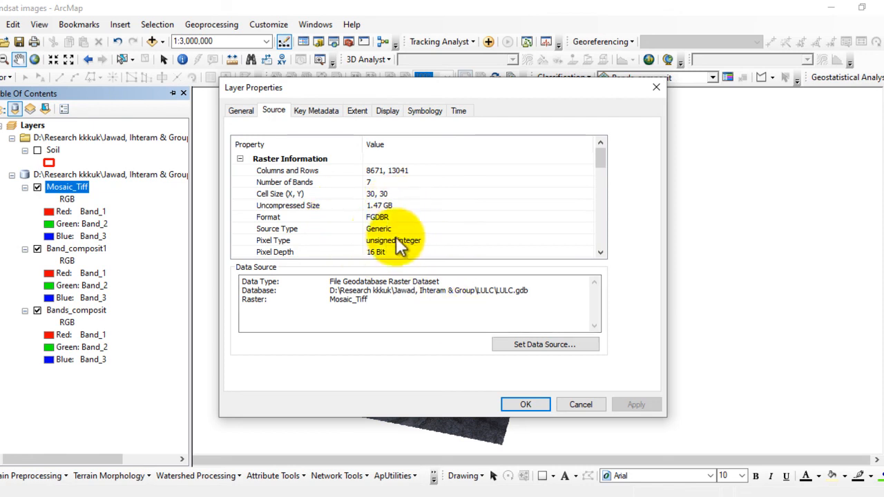
{"action": "left_click", "coordinate": [522, 406]}
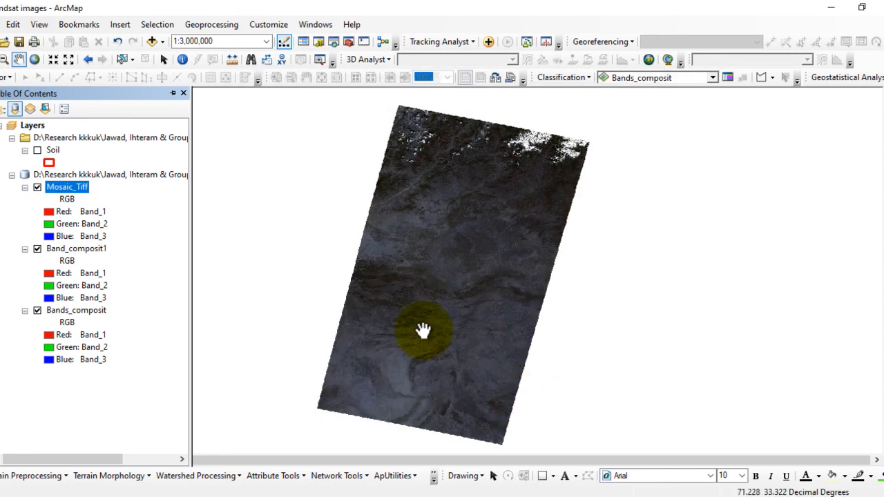
- Display Mosaic_Tiff with Band_5 as red, Band_6 as green and Band_4 as blue
{"action": "left_click", "coordinate": [50, 212]}
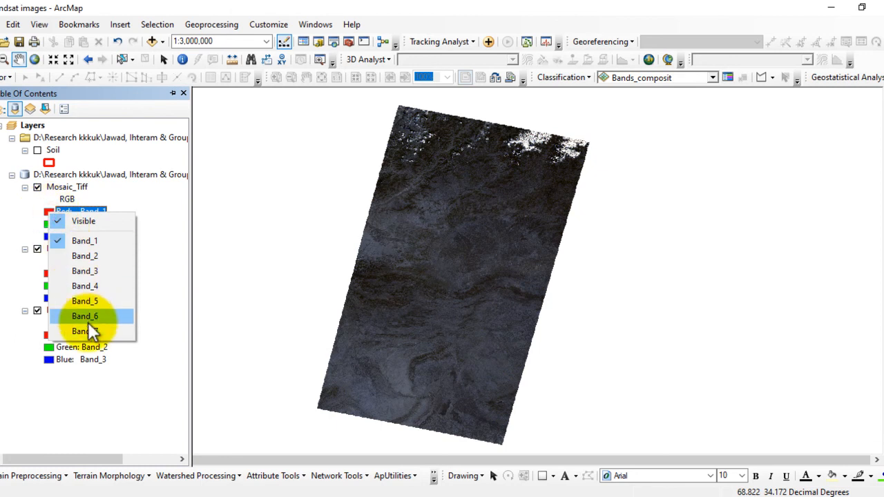
{"action": "left_click", "coordinate": [82, 302]}
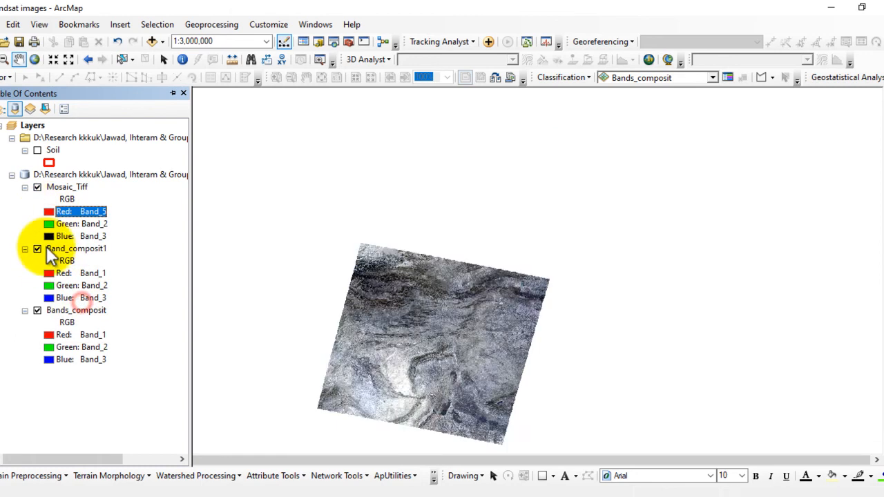
{"action": "left_click", "coordinate": [49, 224]}
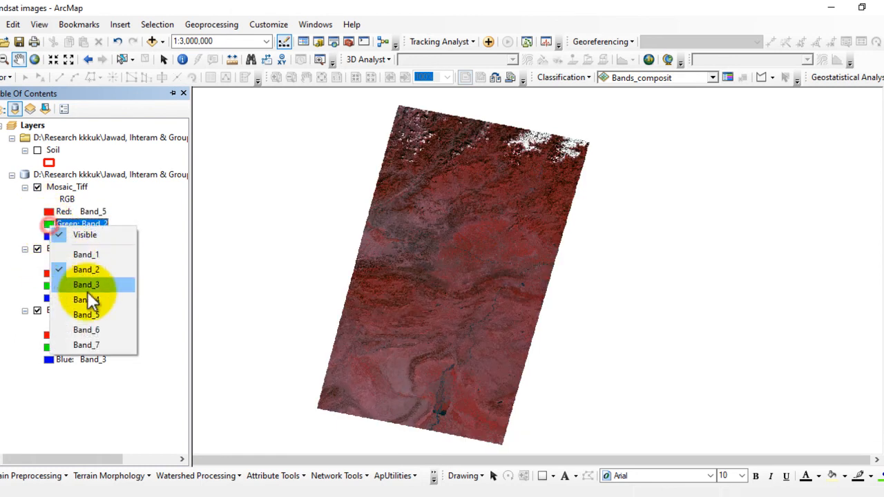
{"action": "left_click", "coordinate": [88, 328]}
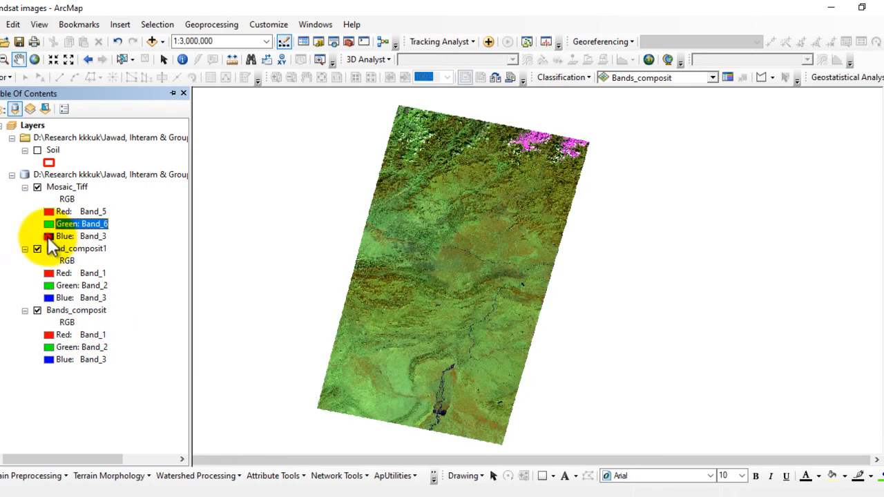
{"action": "left_click", "coordinate": [48, 236]}
{"action": "left_click", "coordinate": [83, 310]}
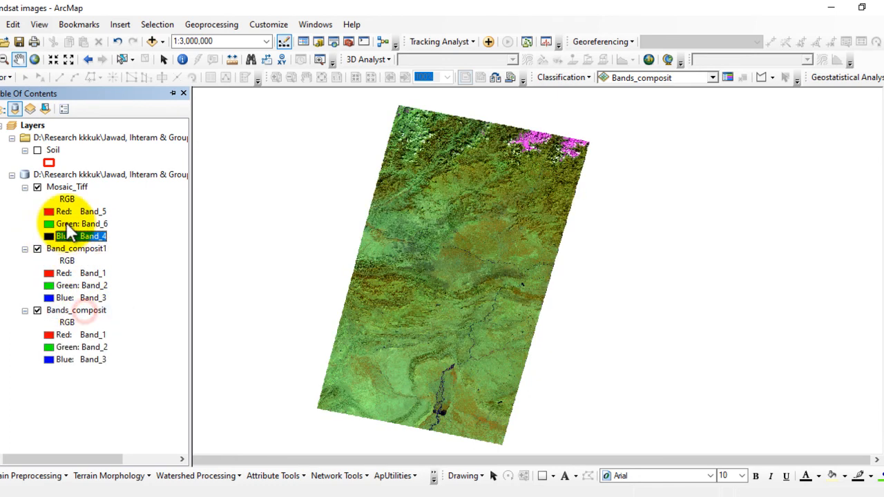
- Change Mosaic_Tiff's band combination to Band_4 for red, Band_3 for green and Band_2 for blue
{"action": "left_click", "coordinate": [48, 212]}
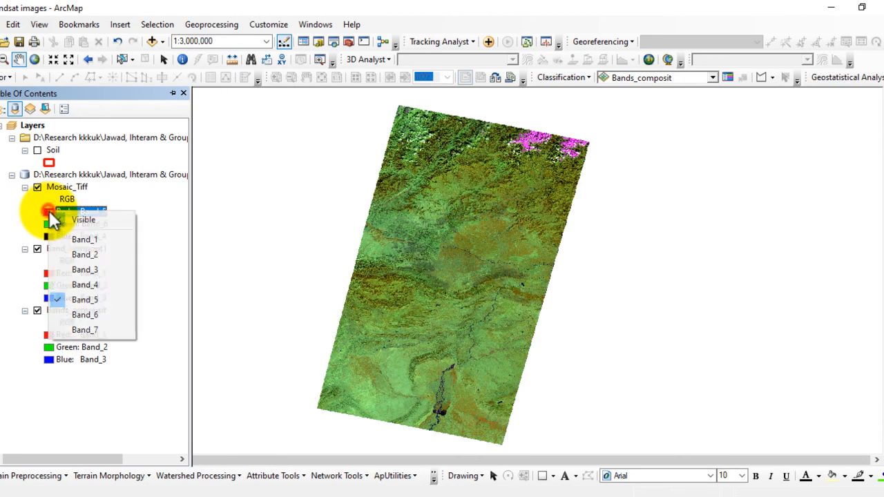
{"action": "left_click", "coordinate": [78, 282]}
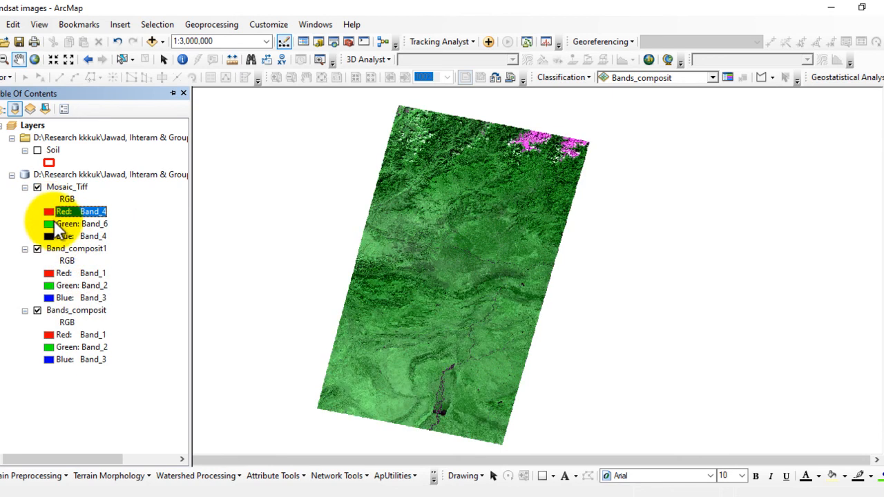
{"action": "left_click", "coordinate": [48, 223]}
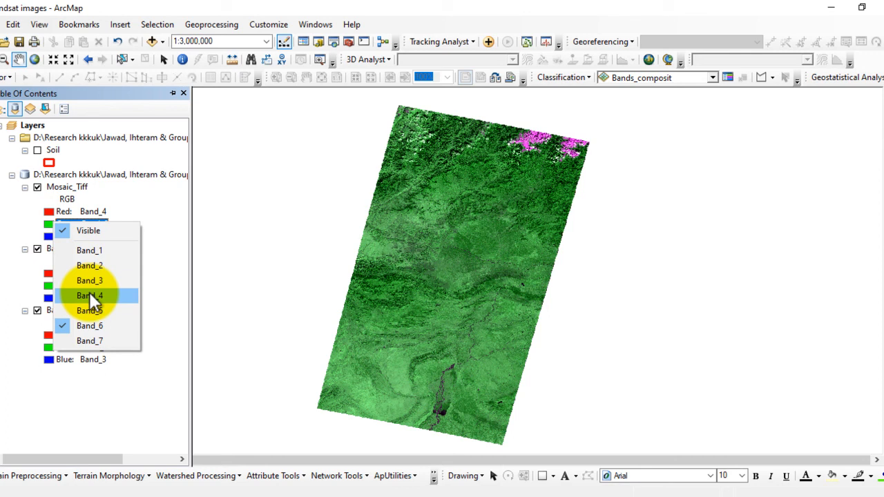
{"action": "left_click", "coordinate": [87, 280]}
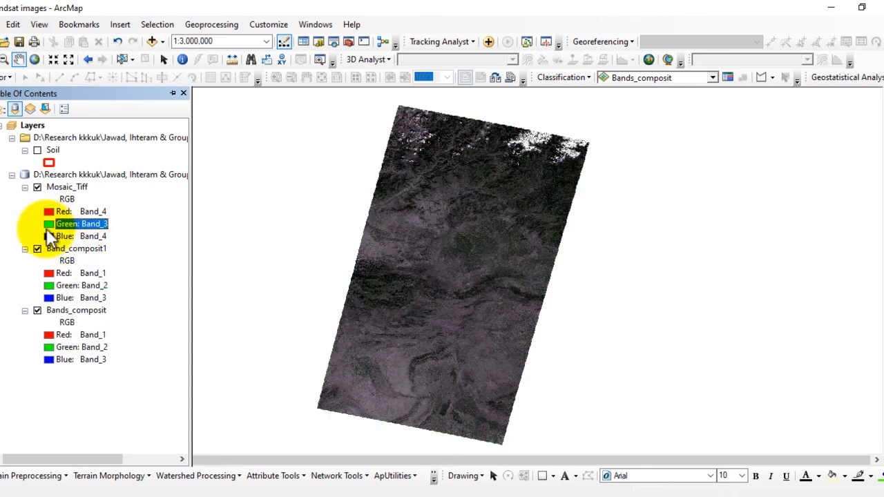
{"action": "left_click", "coordinate": [49, 236]}
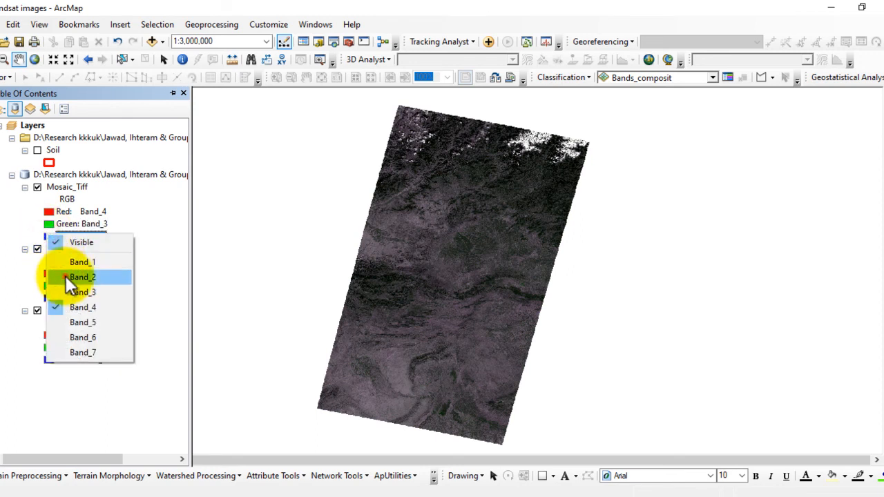
{"action": "left_click", "coordinate": [66, 276]}
- Examine the mosaicked image up close around the area where the two Landsat scenes join
{"action": "left_click_drag", "start_coordinate": [397, 278], "coordinate": [416, 268]}
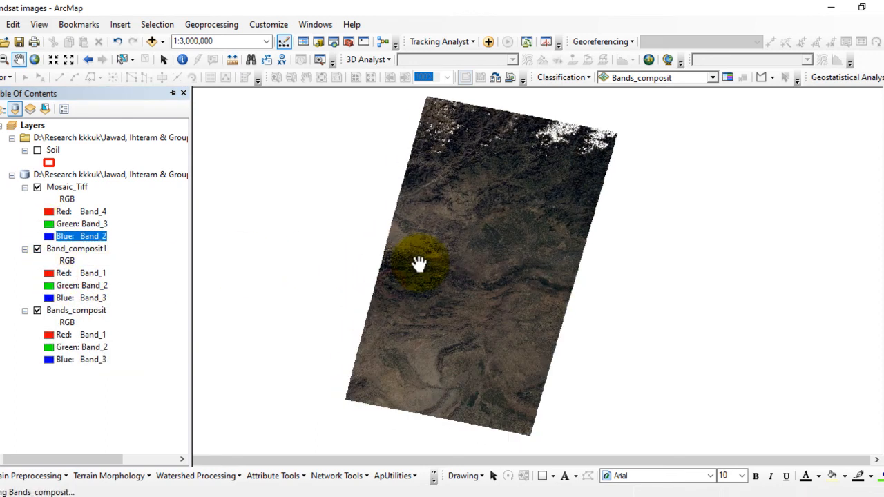
{"action": "scroll", "coordinate": [476, 261], "scroll_direction": "down", "scroll_amount": 3}
{"action": "scroll", "coordinate": [479, 271], "scroll_direction": "up", "scroll_amount": 6}
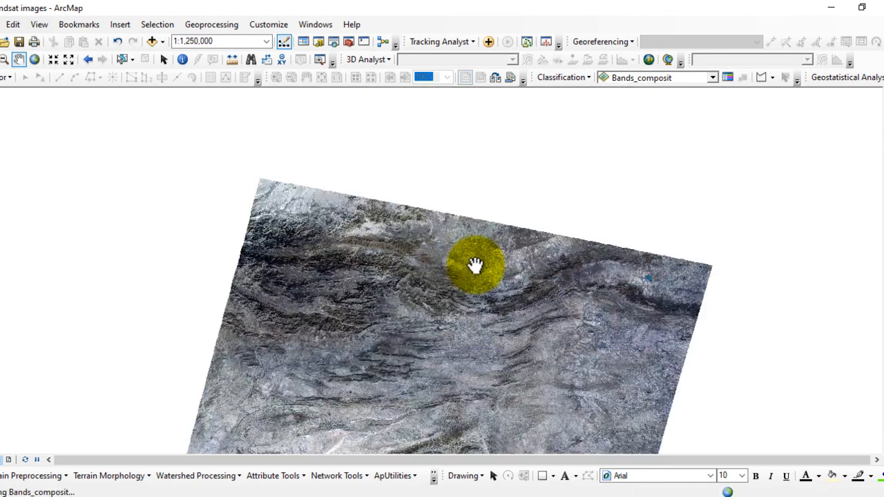
{"action": "scroll", "coordinate": [455, 268], "scroll_direction": "up", "scroll_amount": 1}
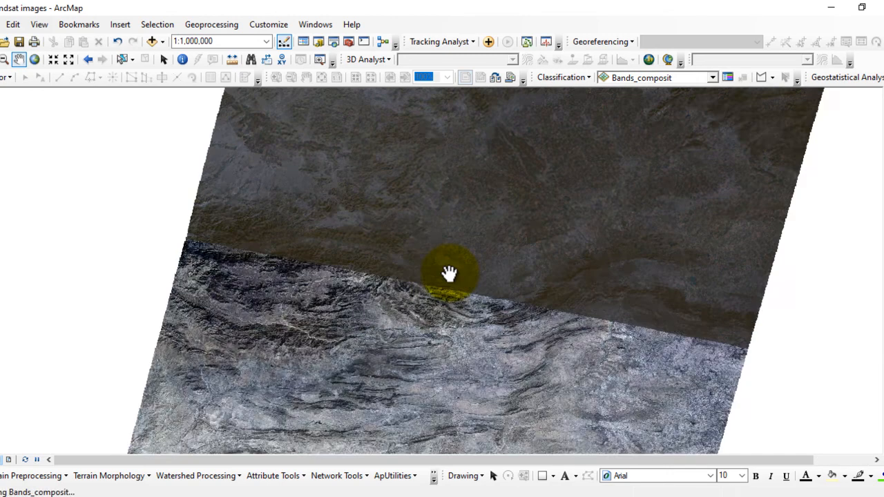
{"action": "scroll", "coordinate": [453, 277], "scroll_direction": "up", "scroll_amount": 5}
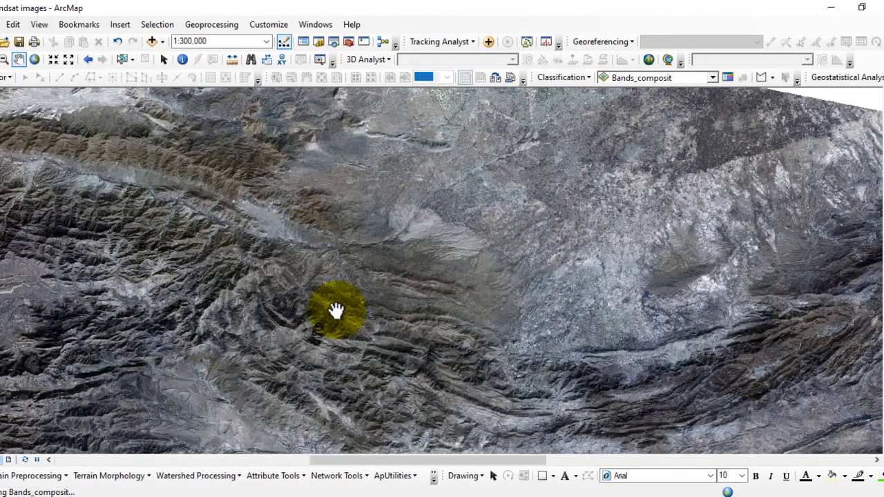
{"action": "left_click_drag", "start_coordinate": [335, 305], "coordinate": [393, 244]}
{"action": "scroll", "coordinate": [365, 292], "scroll_direction": "up", "scroll_amount": 4}
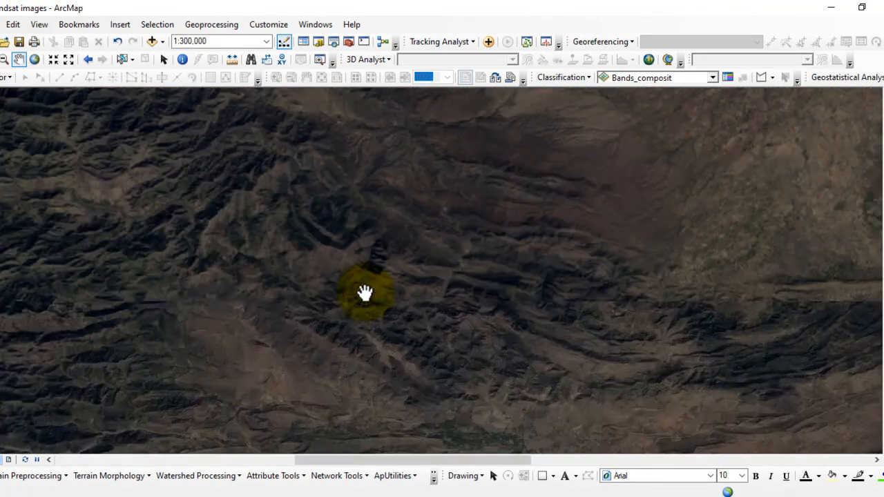
{"action": "scroll", "coordinate": [364, 292], "scroll_direction": "up", "scroll_amount": 1}
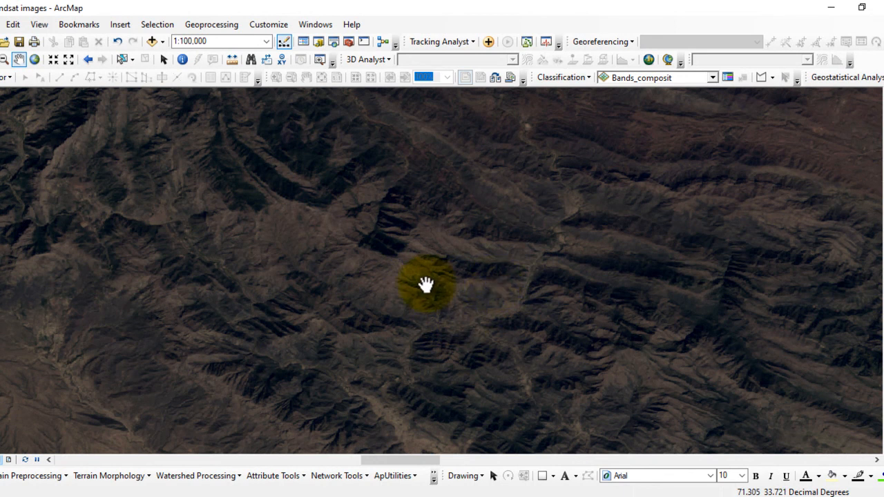
{"action": "scroll", "coordinate": [411, 226], "scroll_direction": "down", "scroll_amount": 1}
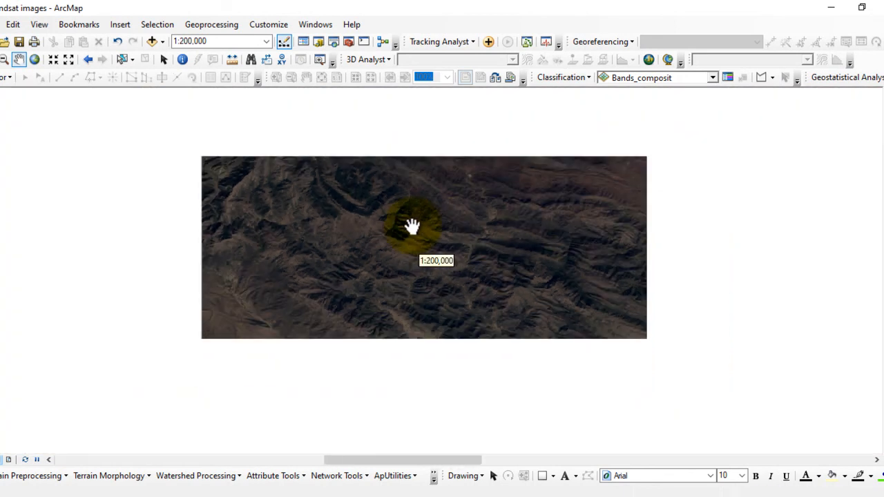
{"action": "scroll", "coordinate": [412, 227], "scroll_direction": "down", "scroll_amount": 1}
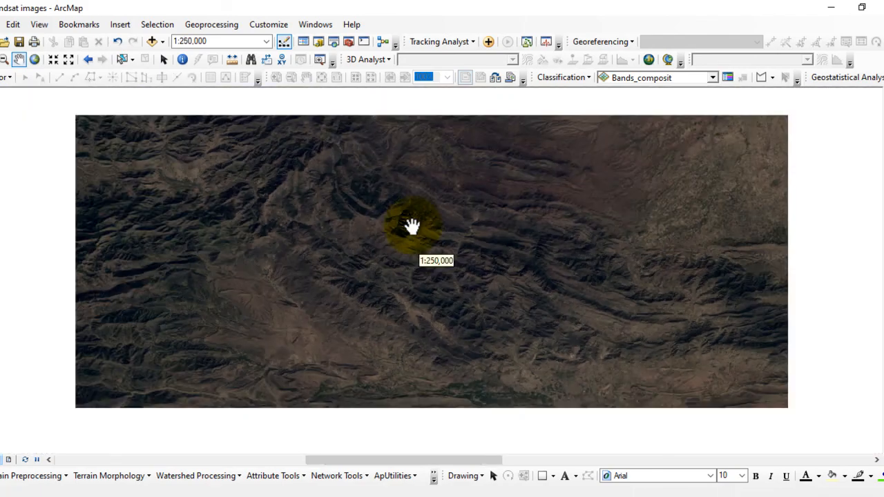